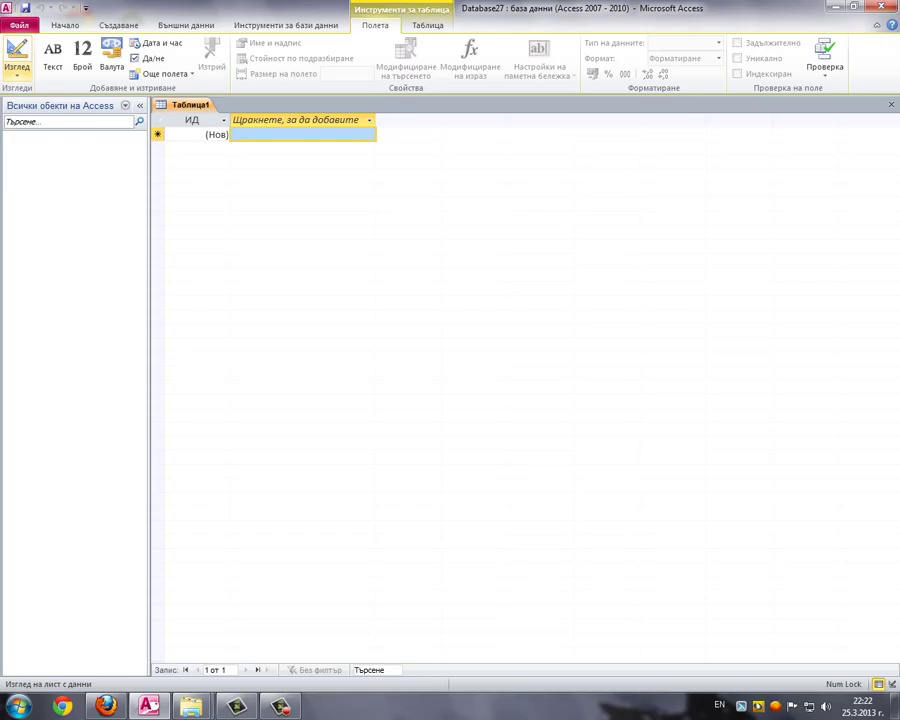
# - Switch the new table to Design view, saving it under the name "Personal"
pyautogui.click(17, 70)
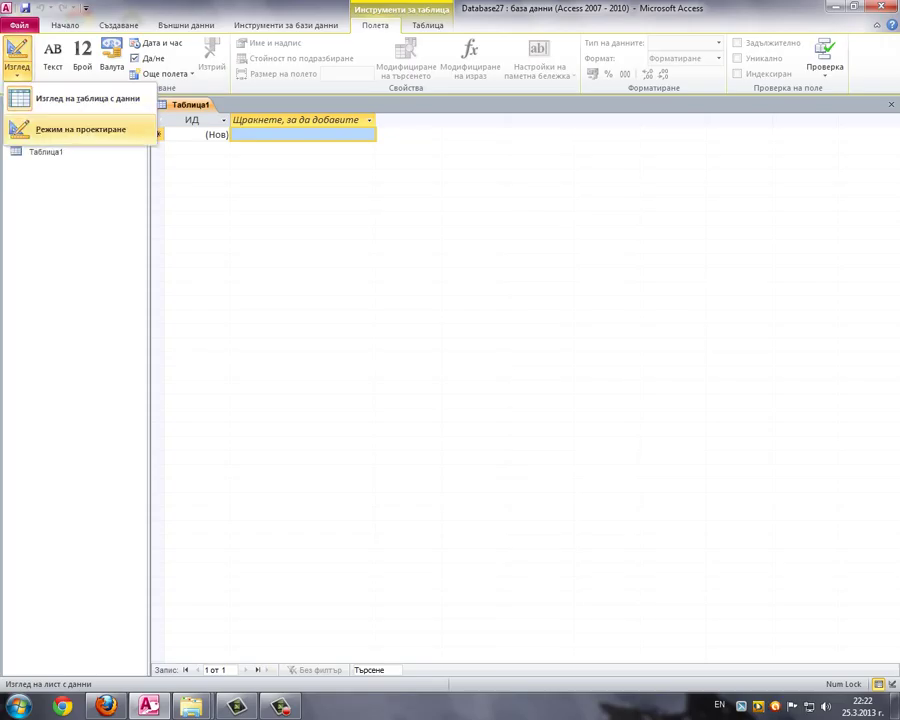
pyautogui.click(60, 128)
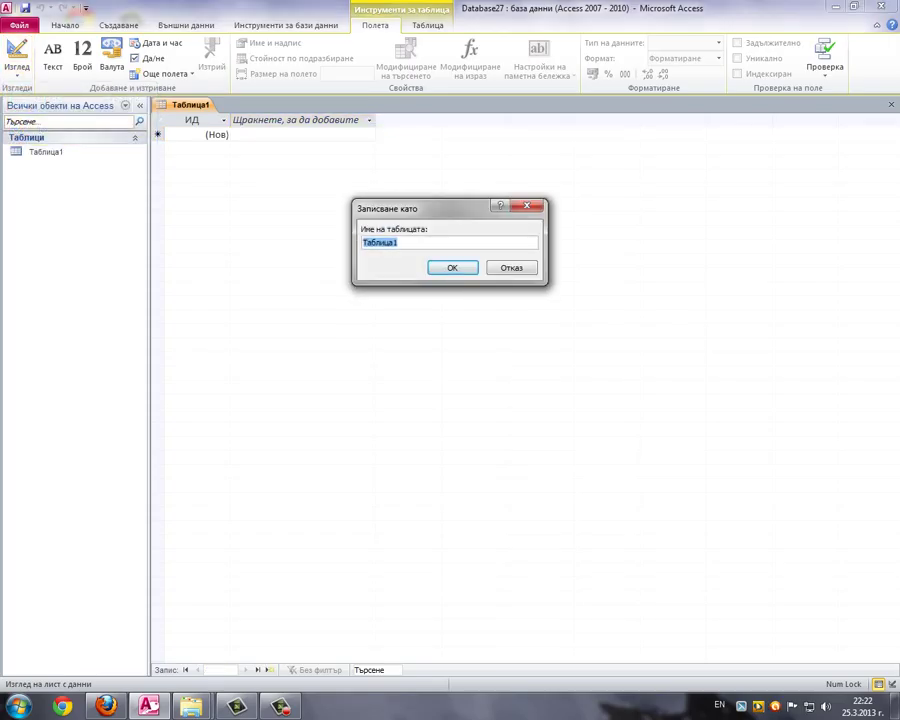
pyautogui.press('capslock')
pyautogui.write('P')
pyautogui.press('capslock')
pyautogui.write('ersonal')
pyautogui.press('Return')
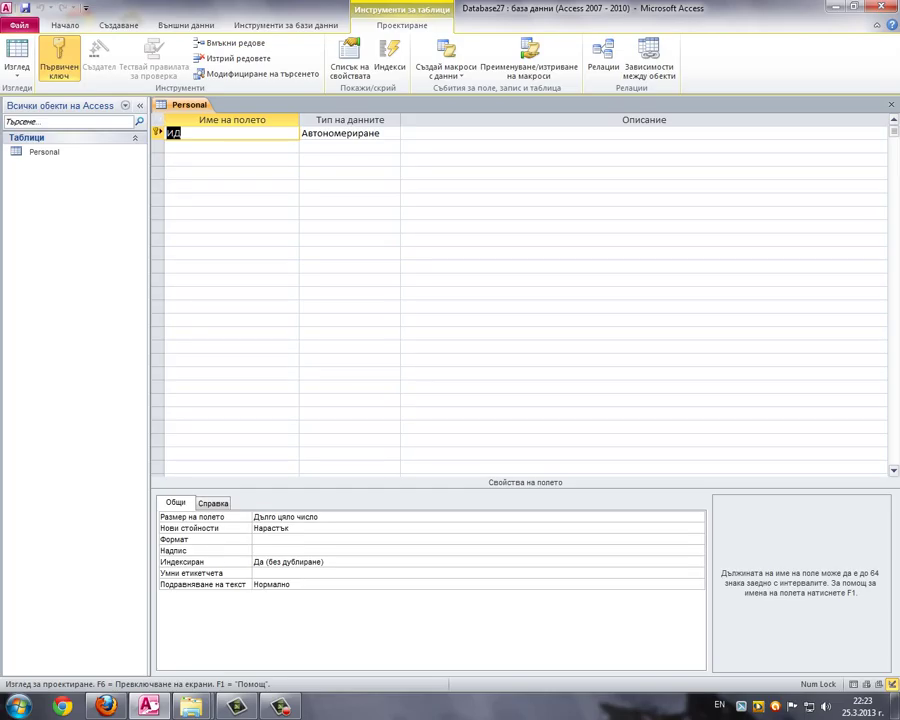
# - Rename the table's primary key field to "ID_personal"
pyautogui.press('BackSpace')
pyautogui.write('ID_personal')
pyautogui.press('Down')
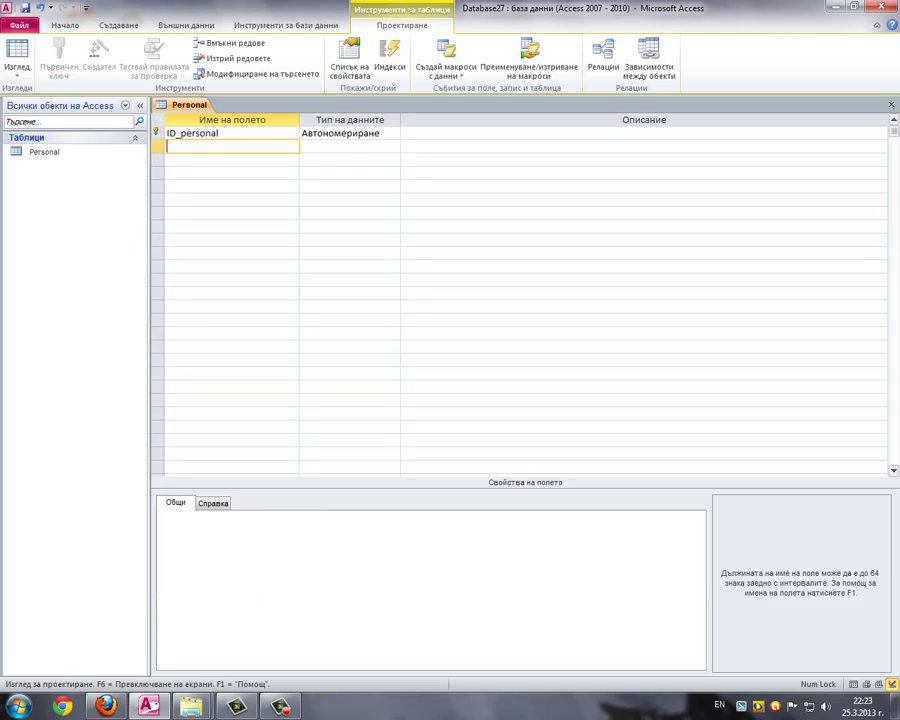
# - Add the fields "Name" and "Family" below ID_personal, accepting the use of the reserved word
pyautogui.press('capslock')
pyautogui.write('N')
pyautogui.press('capslock')
pyautogui.write('ame')
pyautogui.press('Tab')
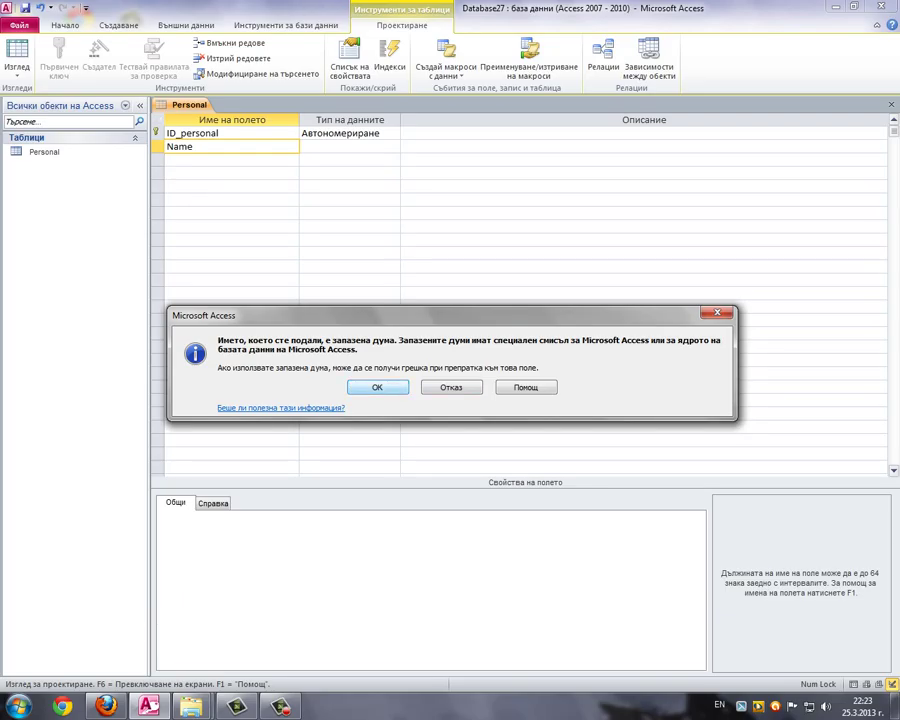
pyautogui.press('Return')
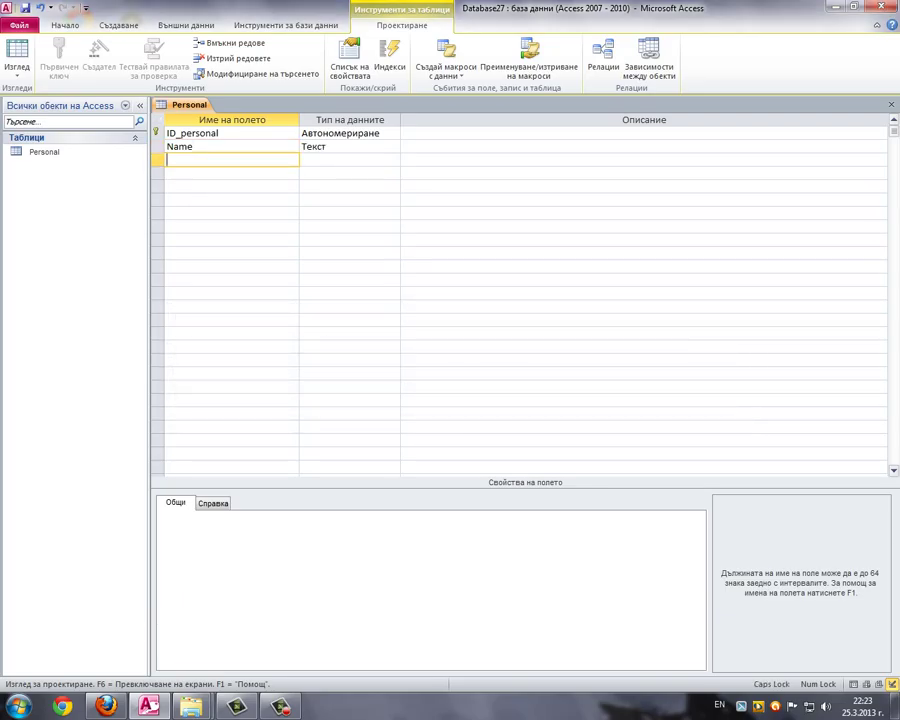
pyautogui.write('Family')
pyautogui.press('Down')
# - Add a text field named "Postion" below the Family field
pyautogui.press('capslock')
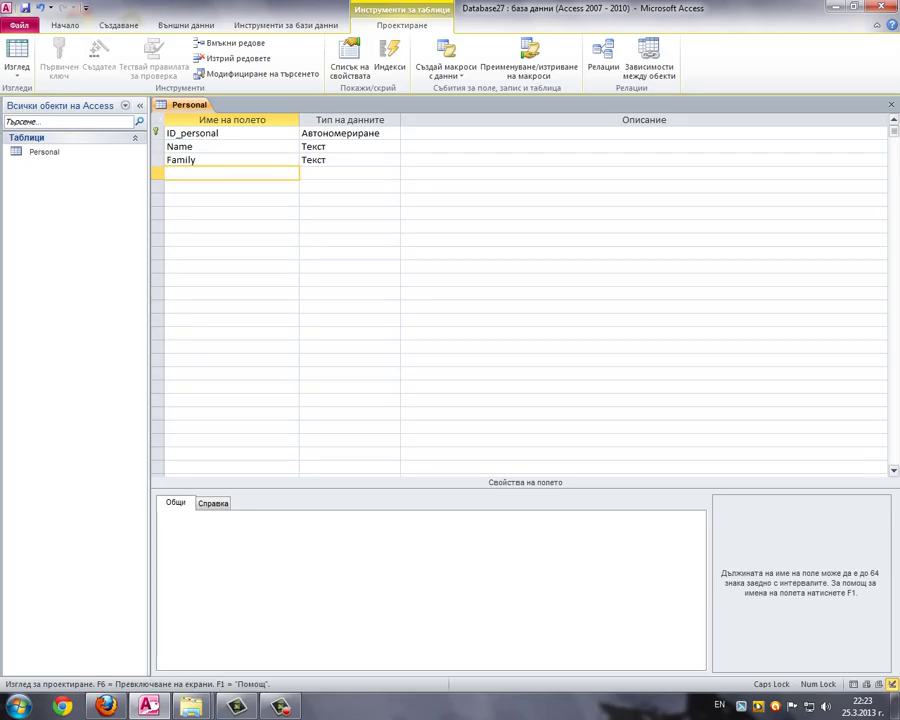
pyautogui.write('P')
pyautogui.press('capslock')
pyautogui.write('ostion')
pyautogui.press('Tab')
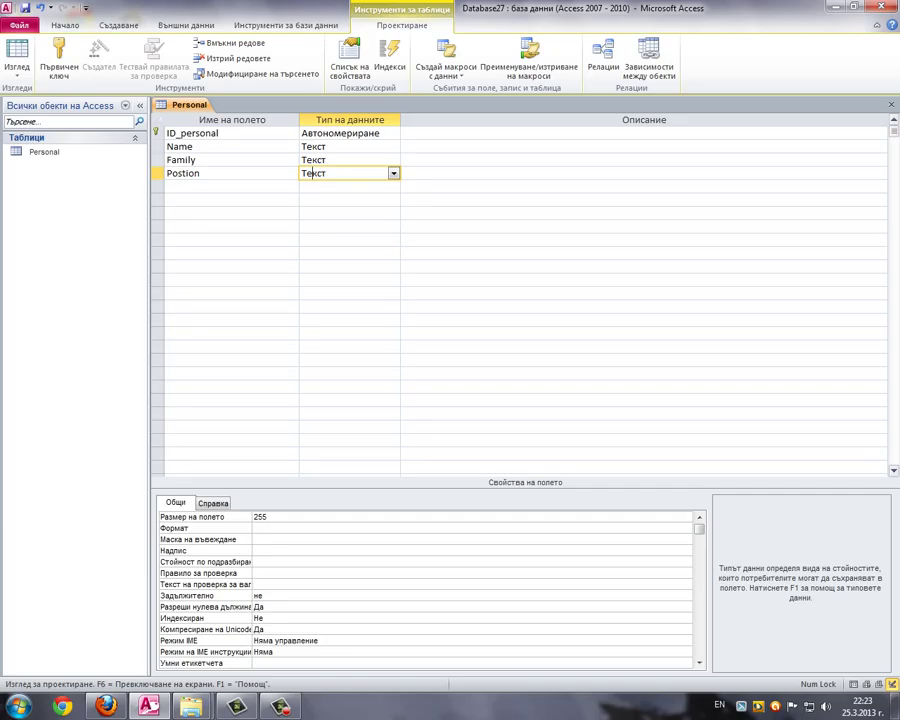
# - Set the Postion field's lookup display control to "Списъчно поле" and its row source type to "Списък със стойности"
pyautogui.click(212, 503)
pyautogui.click(300, 517)
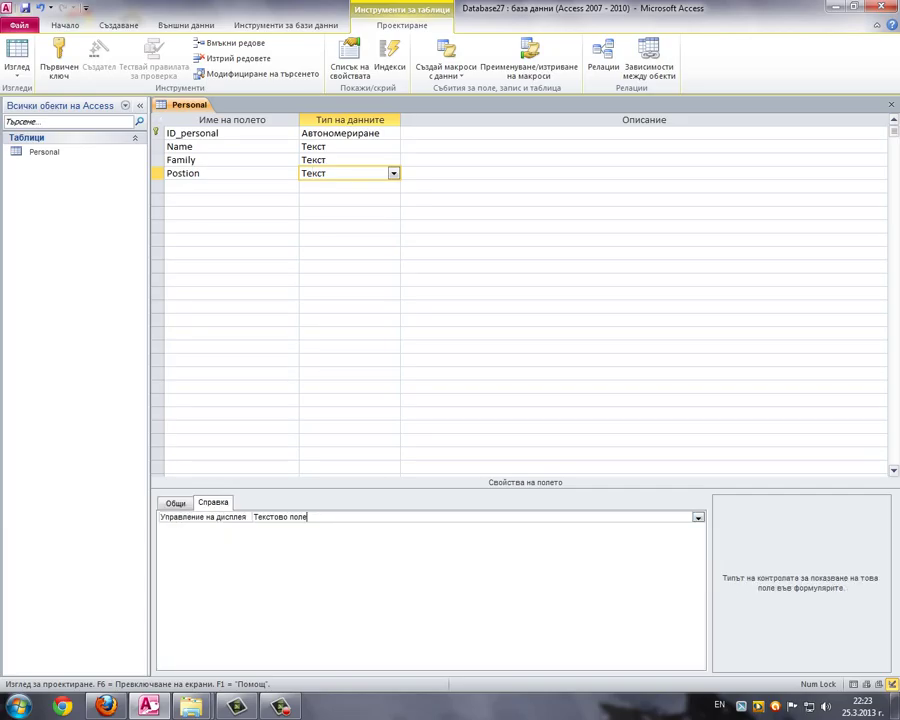
pyautogui.click(697, 517)
pyautogui.click(640, 538)
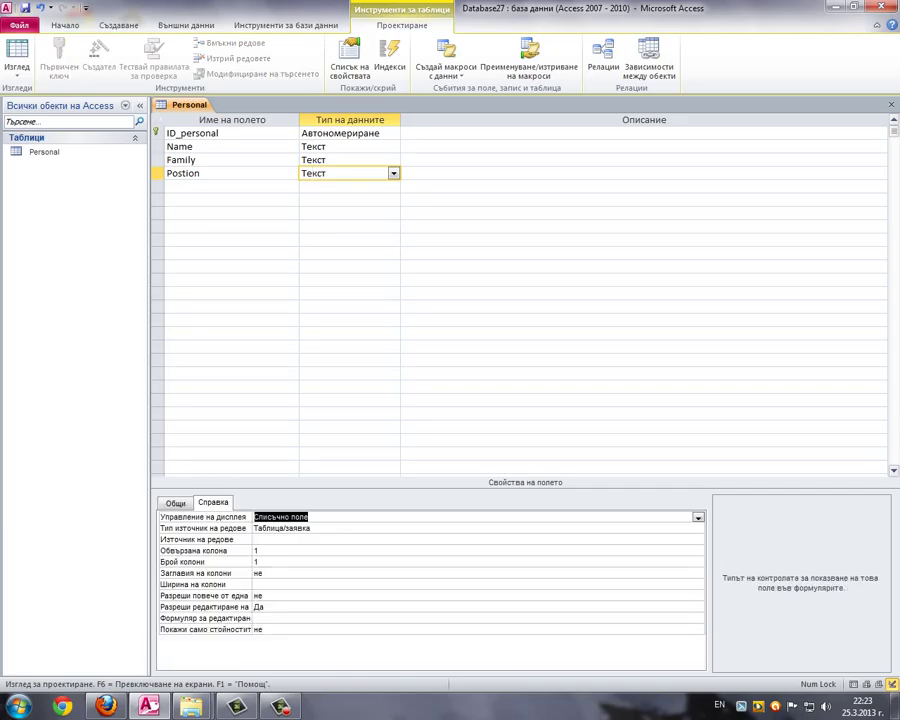
pyautogui.click(690, 528)
pyautogui.click(697, 528)
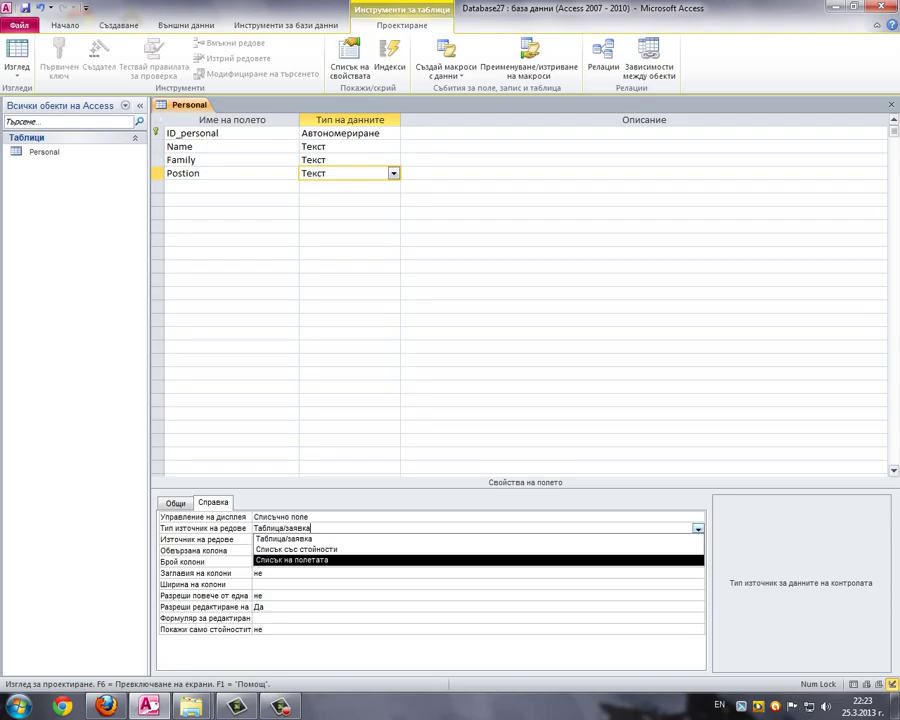
pyautogui.click(300, 544)
pyautogui.press('Return')
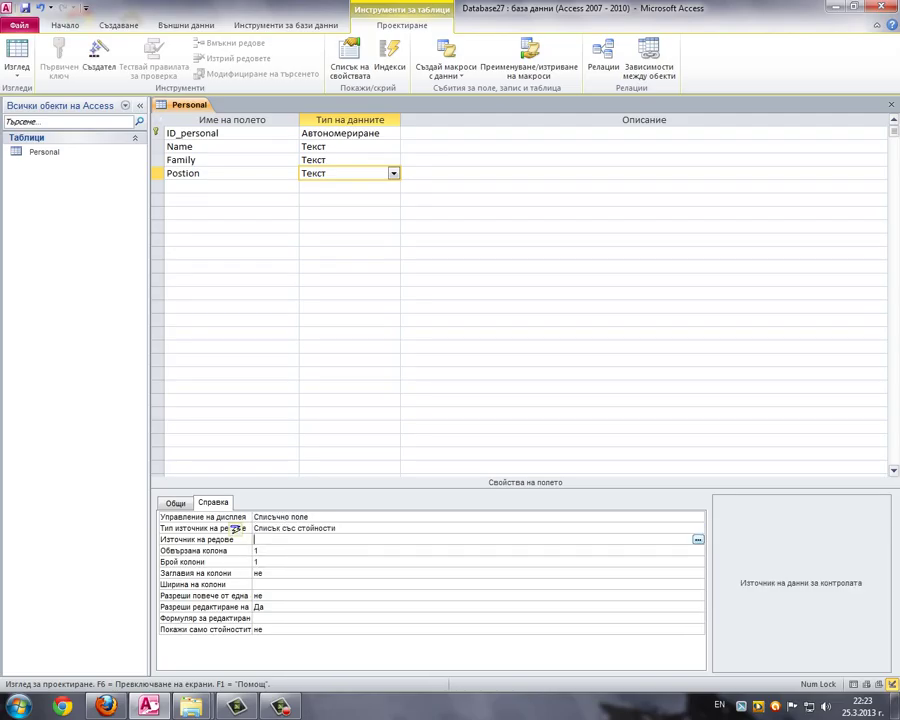
# - Switch the input language to Bulgarian and enter "сервитьор;барман;управител" as the Postion field's row source
pyautogui.hotkey('alt', 'shift')
pyautogui.click(722, 706)
pyautogui.click(803, 686)
pyautogui.write('сере')
pyautogui.write('ит')
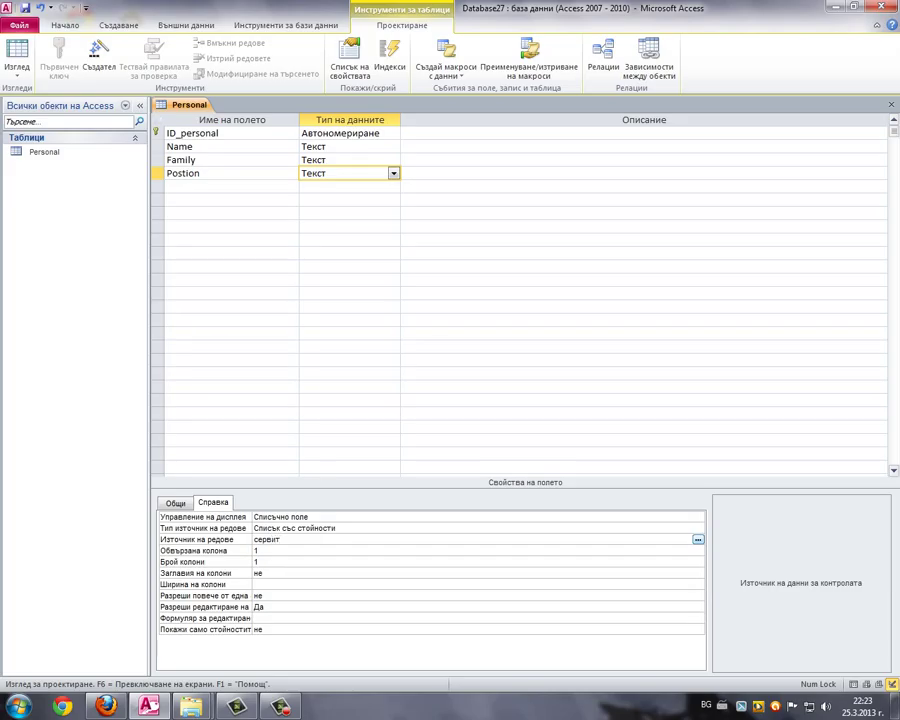
pyautogui.write('ьор;барман;управител')
pyautogui.click(168, 133)
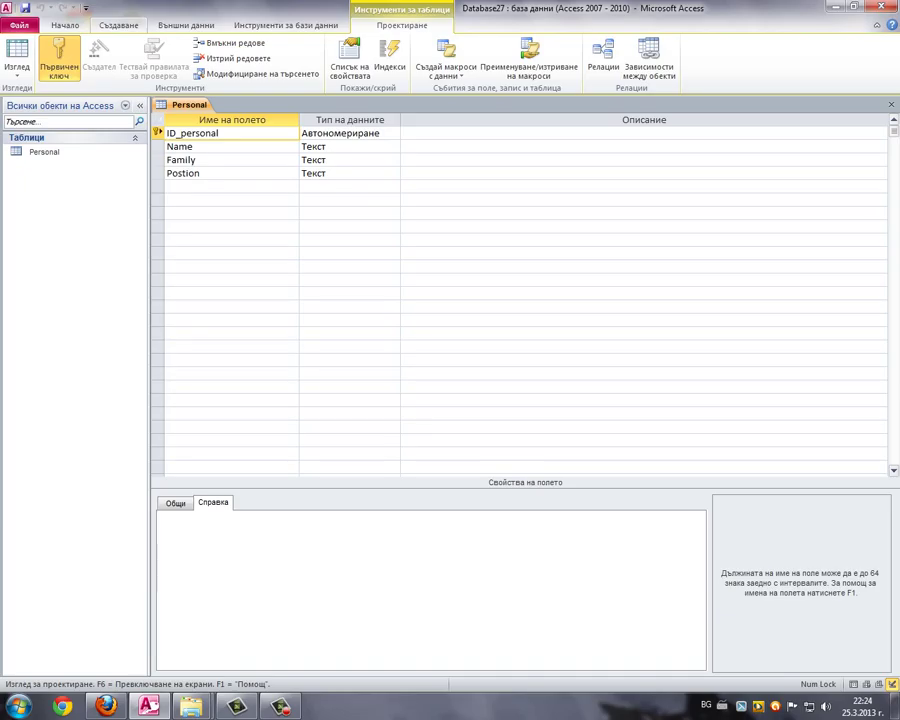
# - Create a second table directly in Design view
pyautogui.click(118, 25)
pyautogui.click(132, 60)
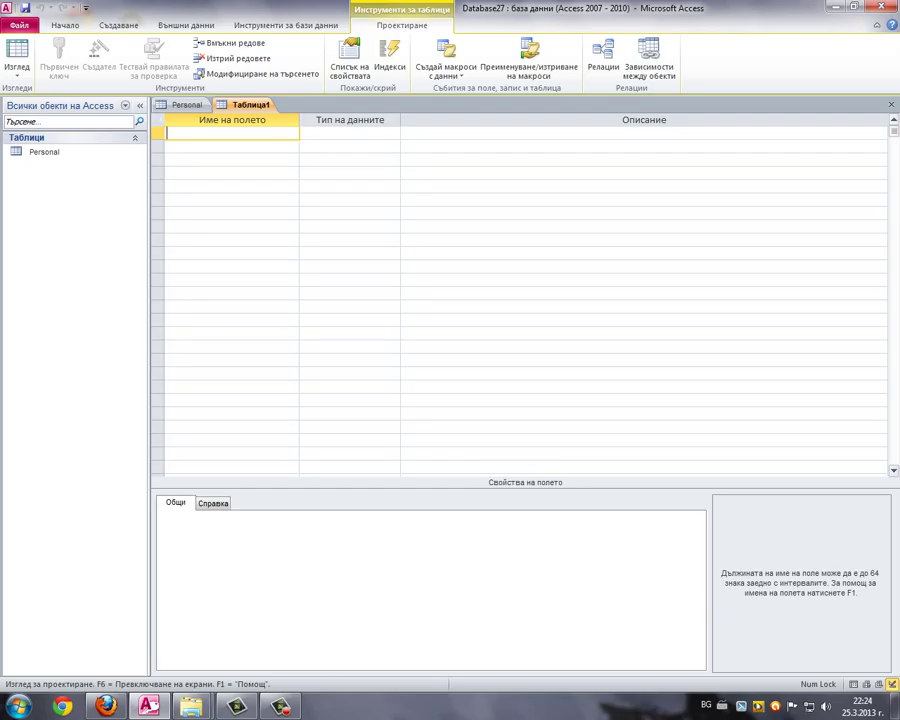
pyautogui.press('capslock')
pyautogui.write('ИД')
pyautogui.press('capslock')
pyautogui.press('BackSpace')
pyautogui.press('BackSpace')
# - Switch the input language to English and name the new table's first field "ID_drink"
pyautogui.hotkey('alt', 'shift')
pyautogui.press('capslock')
pyautogui.write('ID')
pyautogui.press('capslock')
pyautogui.write('_drink')
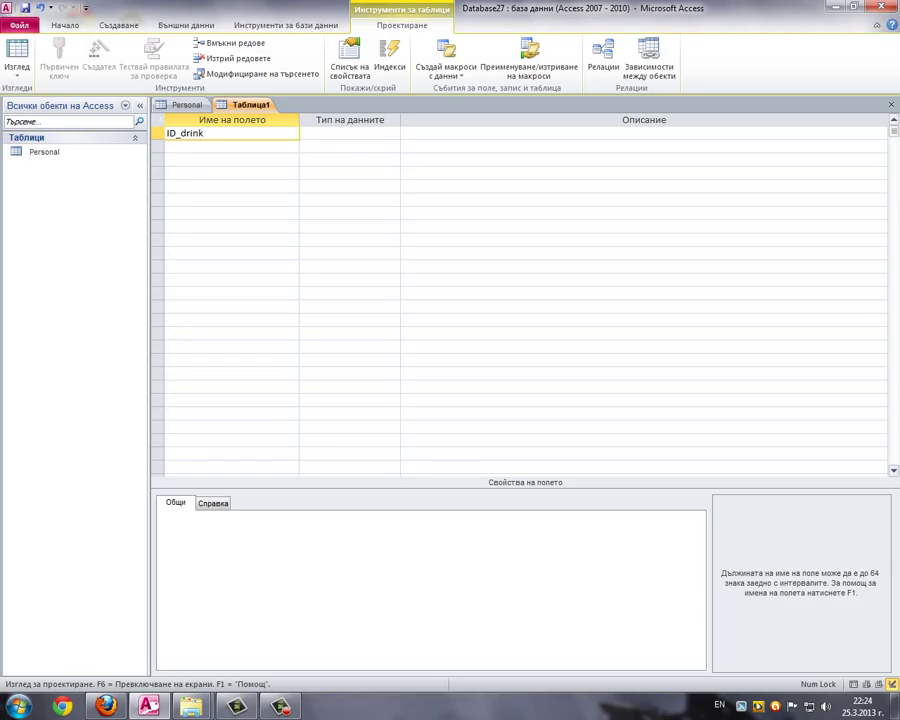
pyautogui.press('Down')
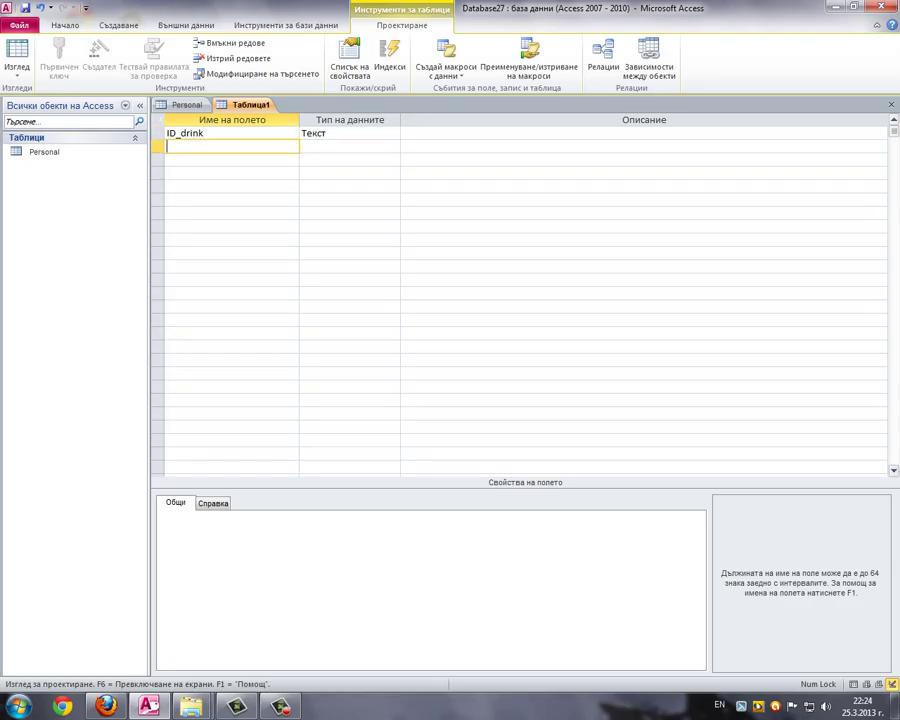
# - Add the fields "Name" and "Price" below ID_drink, accepting the use of the reserved word
pyautogui.write('Name')
pyautogui.press('Down')
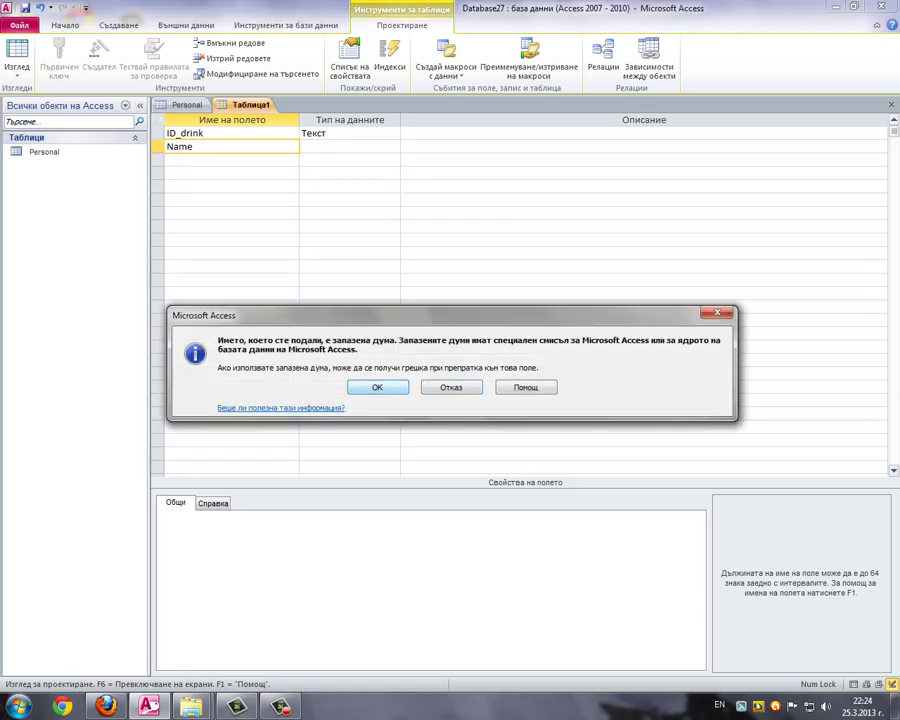
pyautogui.press('Return')
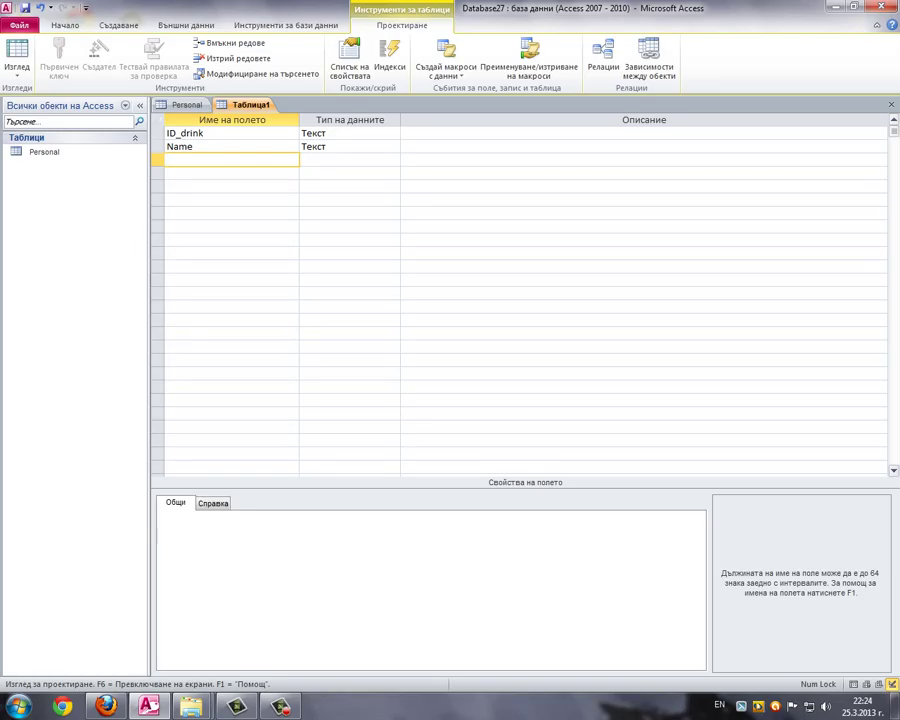
pyautogui.press('capslock')
pyautogui.write('P')
pyautogui.press('capslock')
pyautogui.write('rice')
pyautogui.press('Return')
# - Set the data type of ID_drink to "Автономериране" and that of Price to "Валута"
pyautogui.click(313, 146)
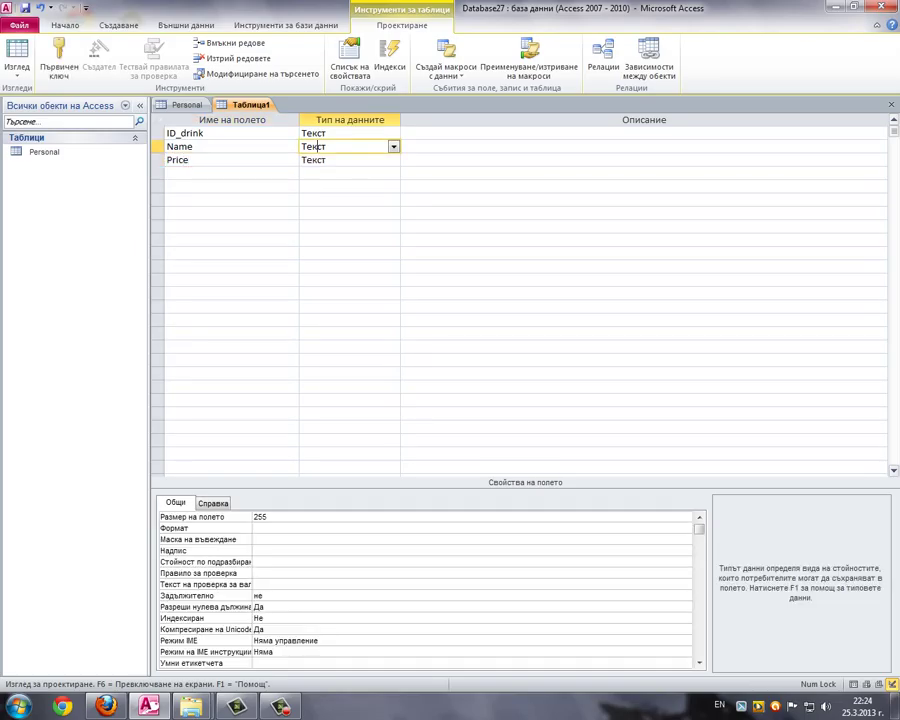
pyautogui.click(335, 133)
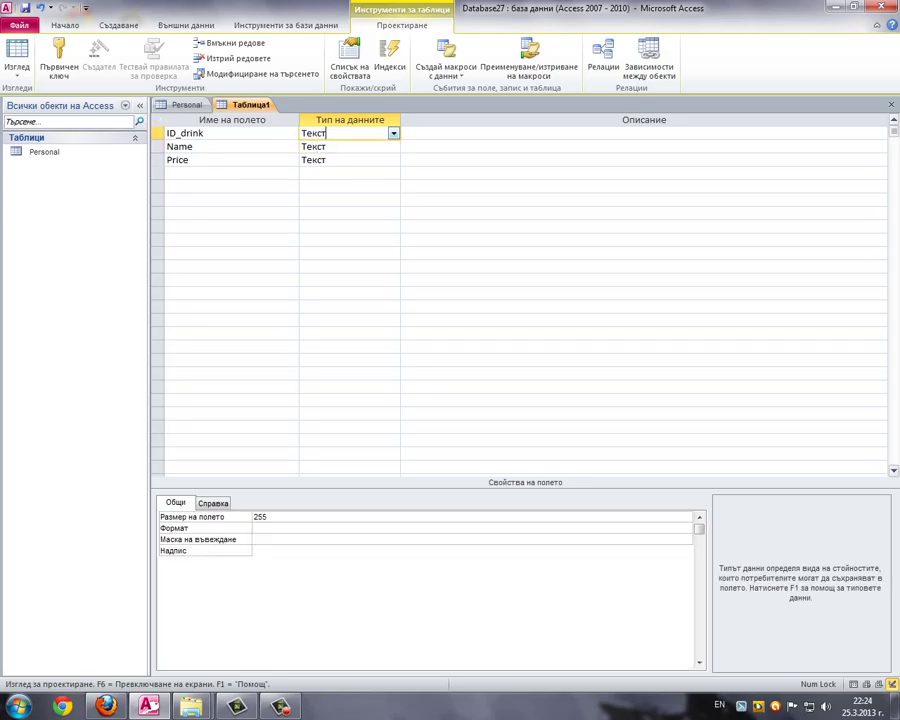
pyautogui.click(394, 133)
pyautogui.click(343, 213)
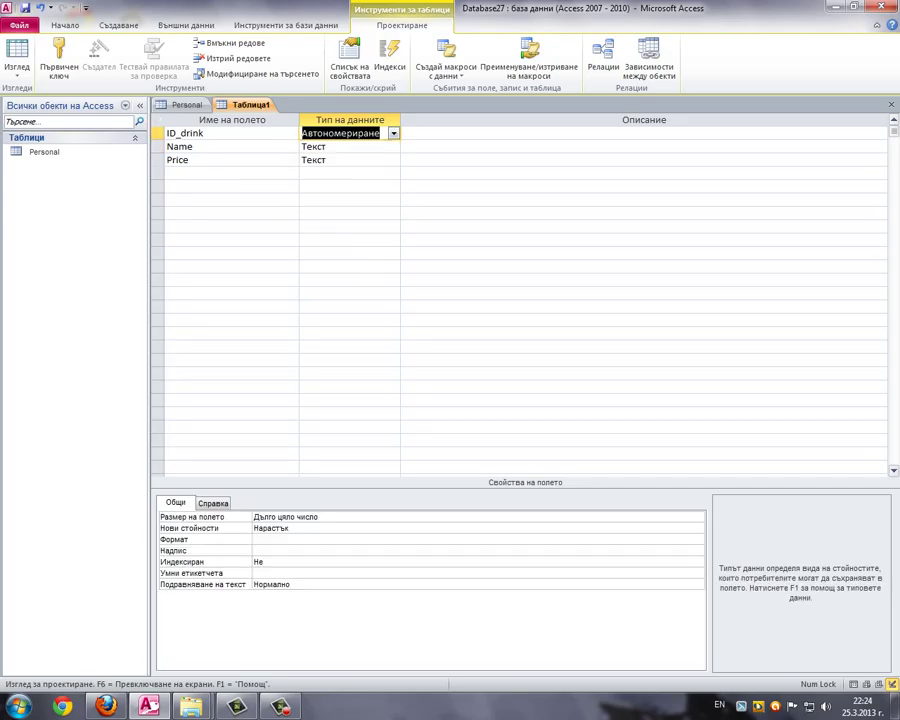
pyautogui.click(345, 160)
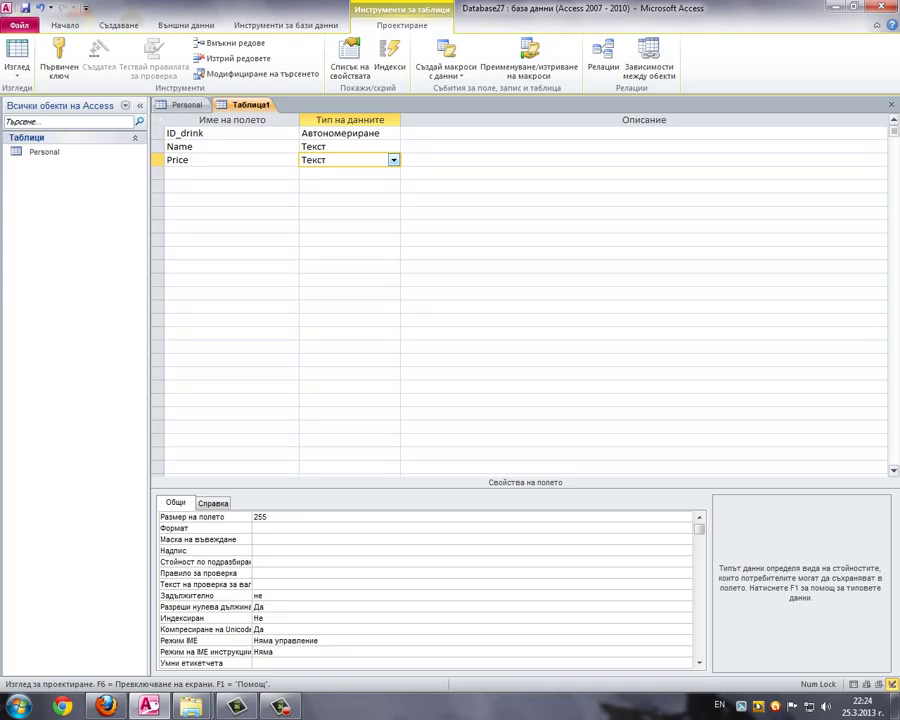
pyautogui.click(394, 160)
pyautogui.click(330, 225)
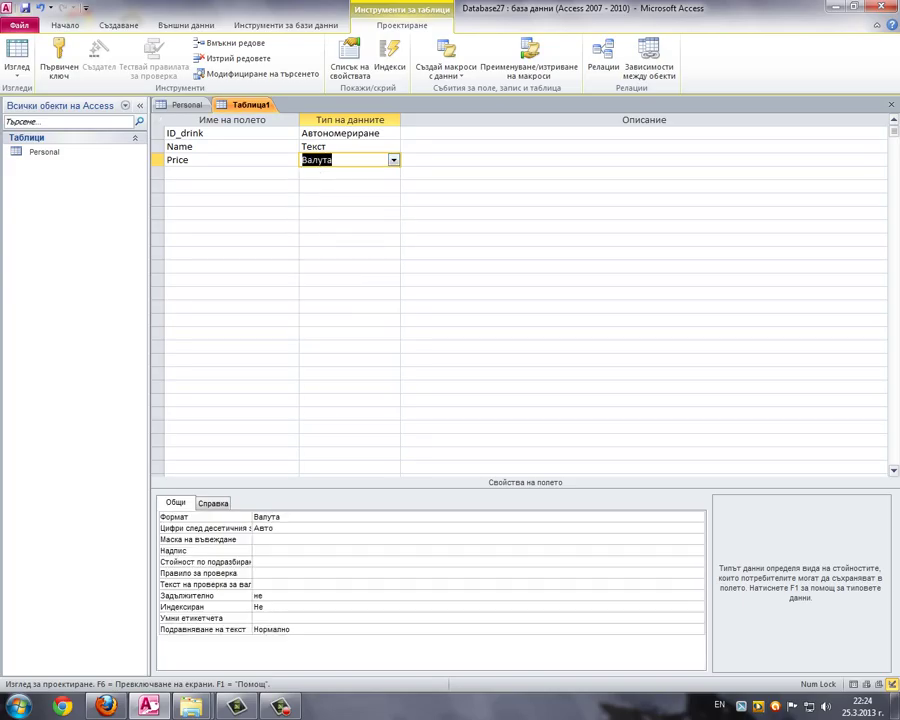
# - Make ID_drink the primary key and save the table as "Drinks"
pyautogui.click(158, 133)
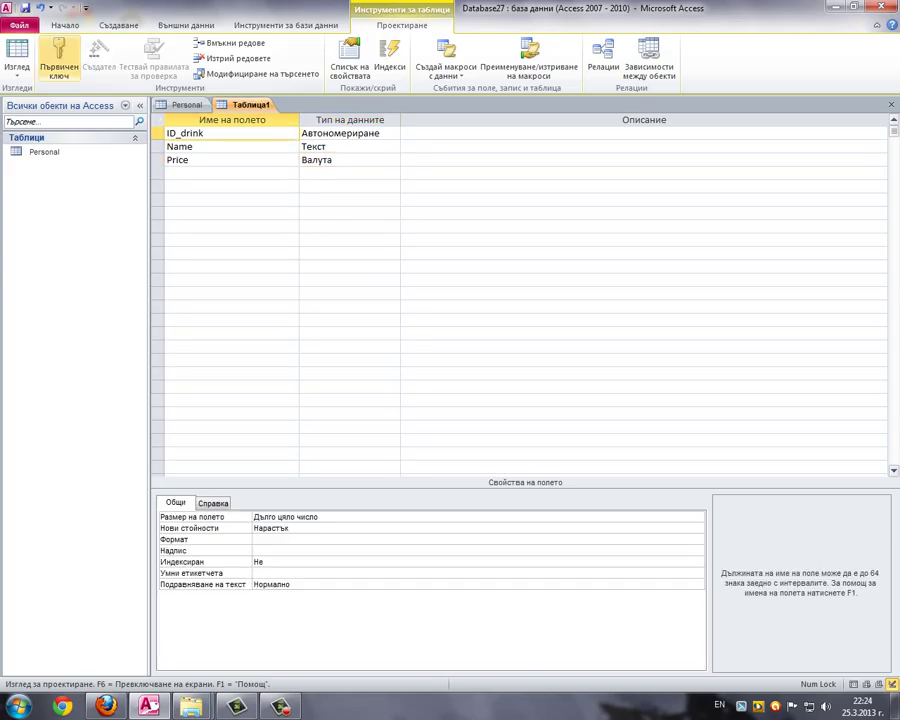
pyautogui.click(59, 55)
pyautogui.rightClick(240, 106)
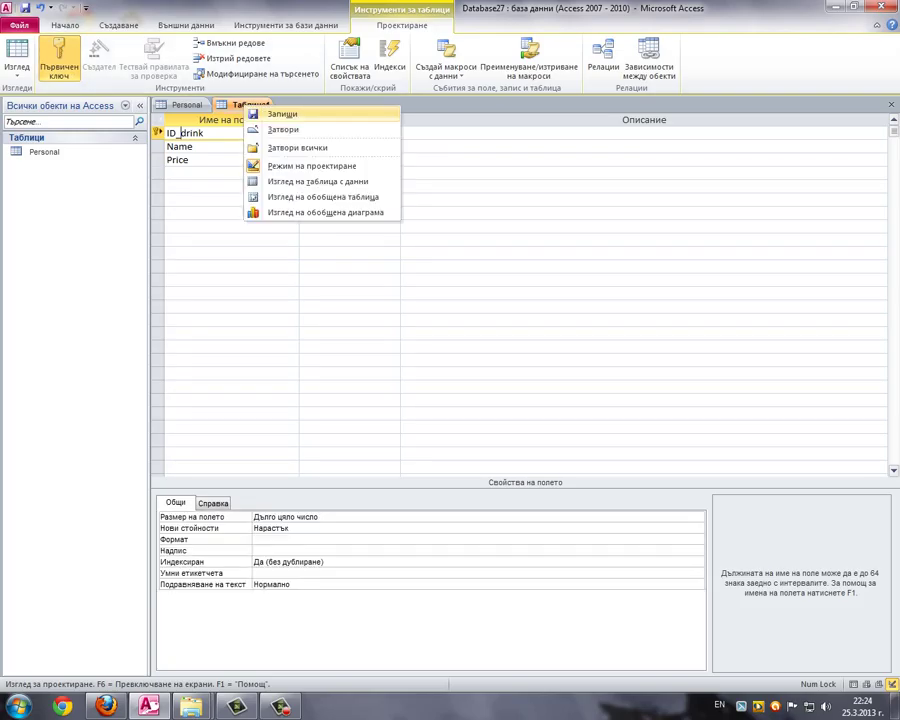
pyautogui.click(275, 115)
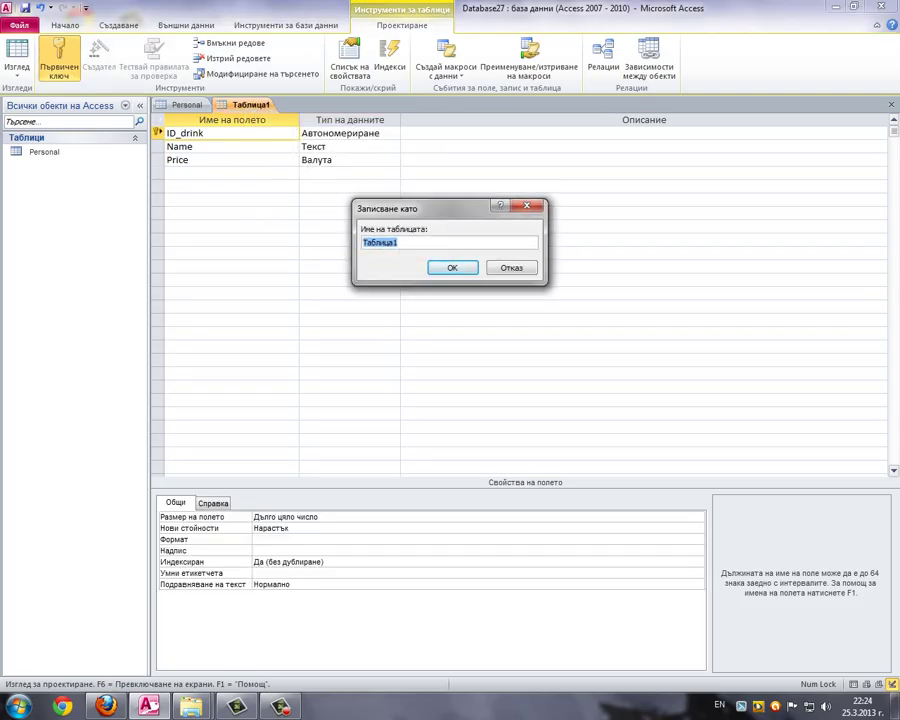
pyautogui.write('Drinks')
pyautogui.press('Return')
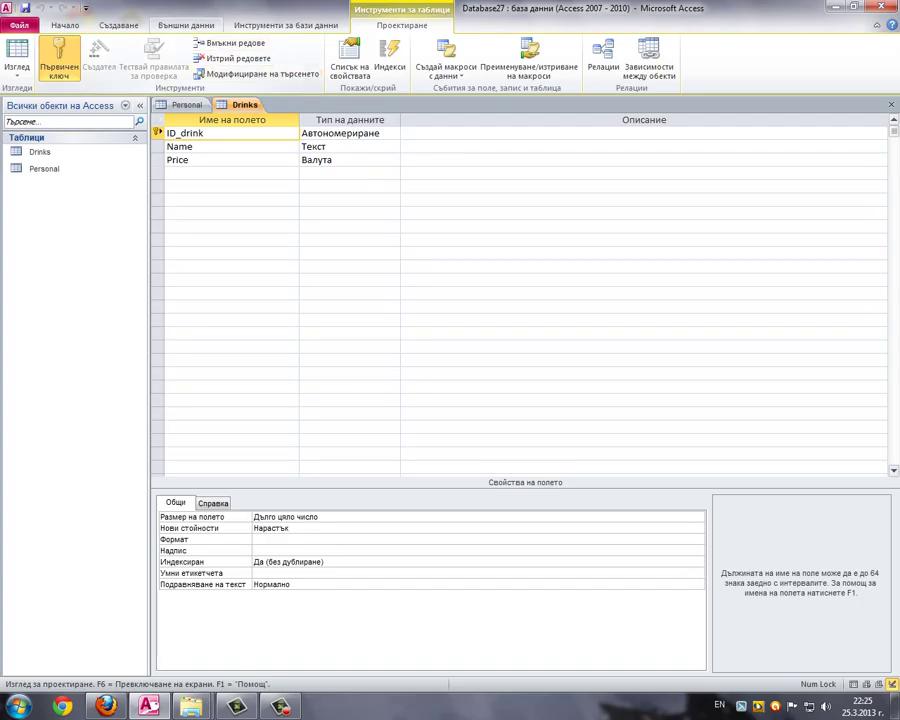
# - Create a third table in Design view with "ID_order" as its first field
pyautogui.click(118, 25)
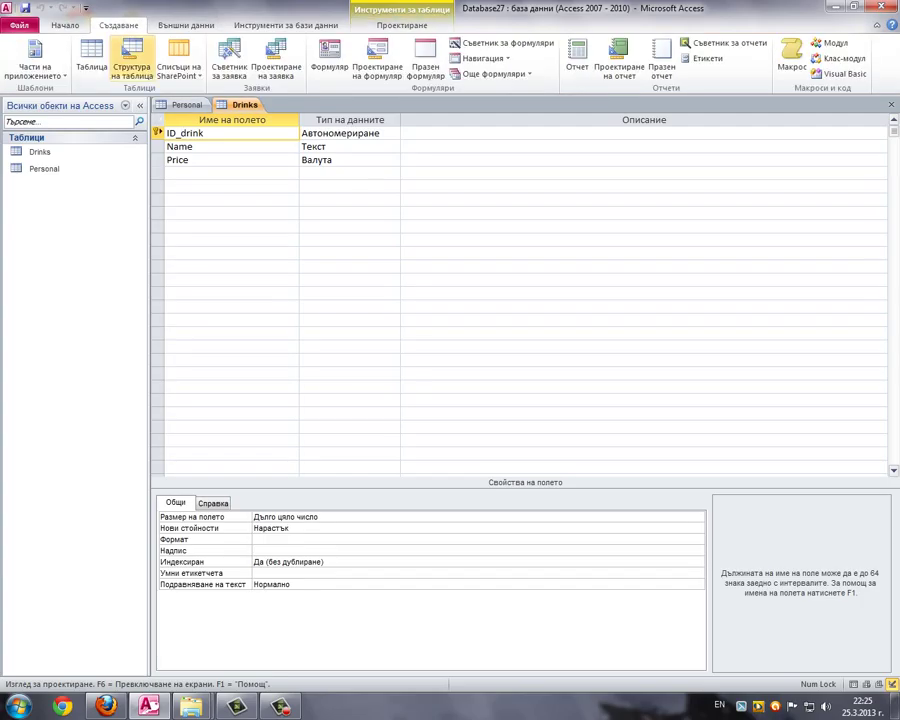
pyautogui.click(131, 58)
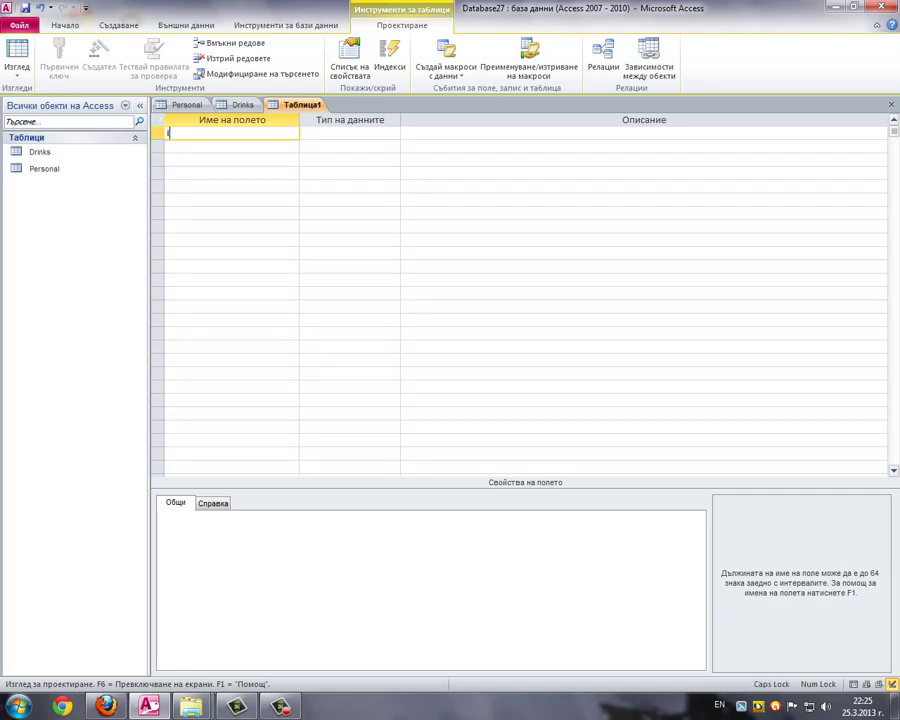
pyautogui.write('ID_order')
pyautogui.press('Down')
# - Add the fields "Table" and "Date" below ID_order, accepting the use of the reserved word
pyautogui.write('T')
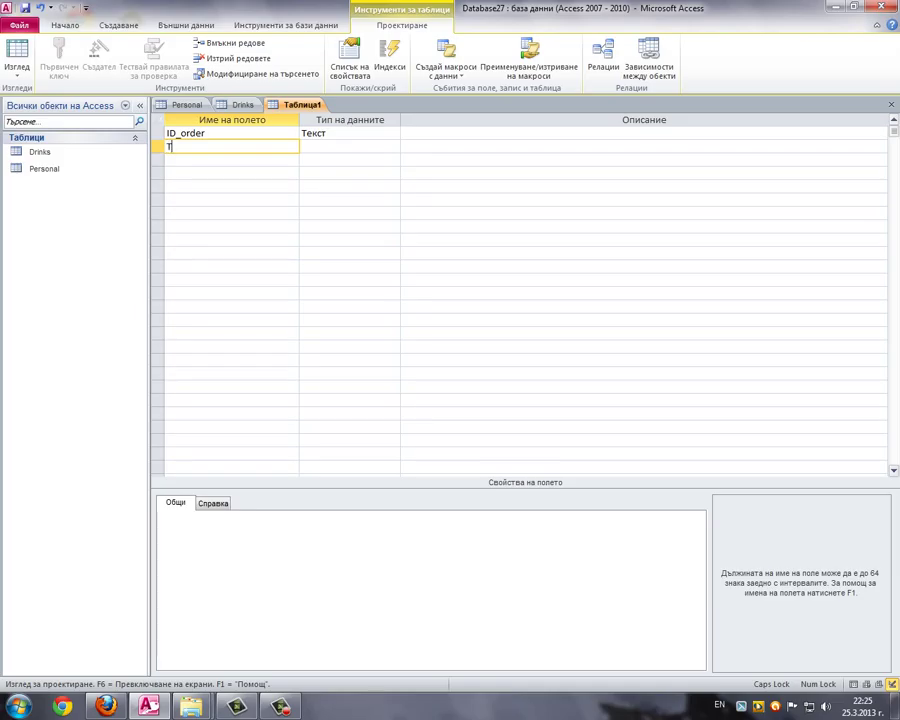
pyautogui.write('able')
pyautogui.press('Down')
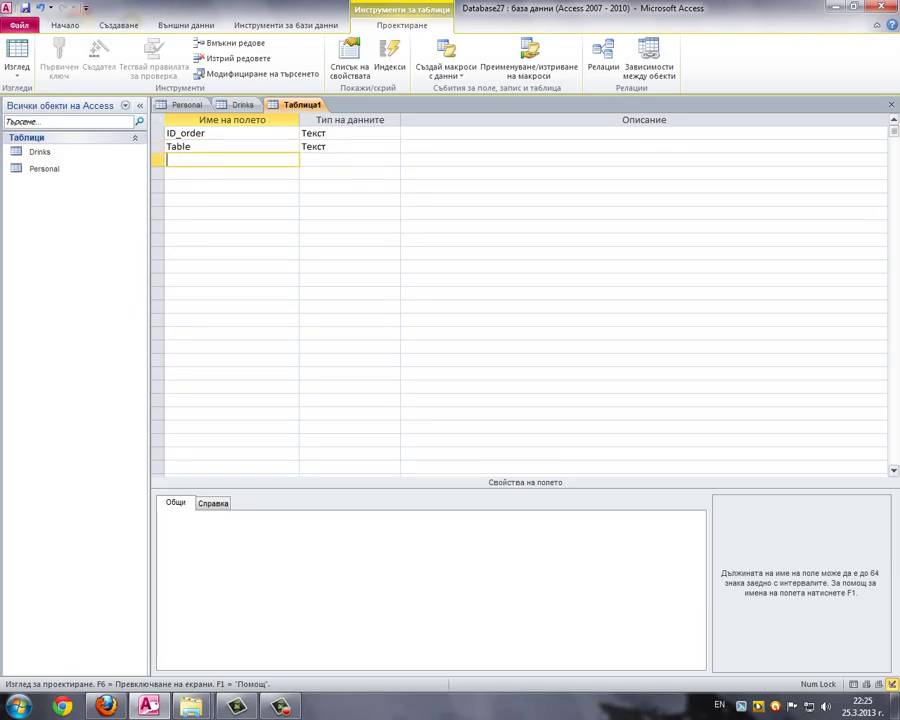
pyautogui.write('Date')
pyautogui.press('Down')
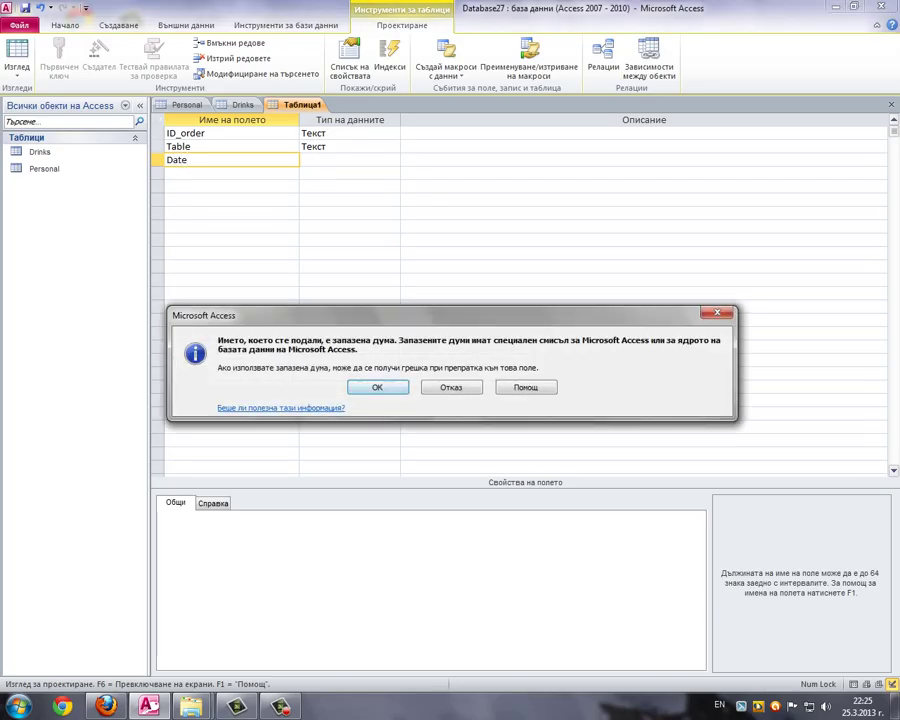
pyautogui.press('Return')
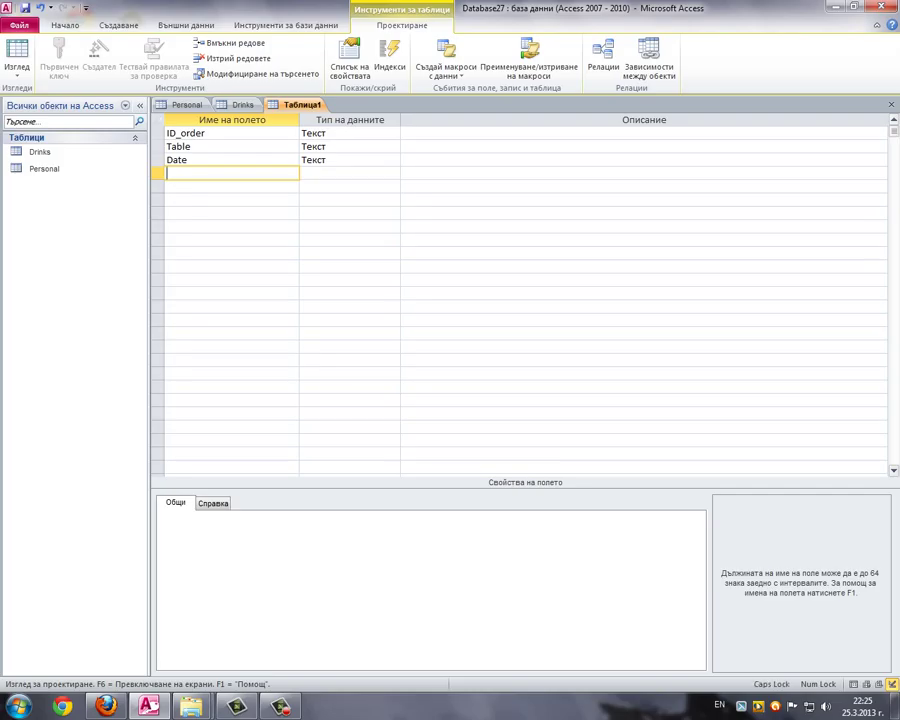
# - Add the fields "Start time", "End time" and "Personal" below the Date field
pyautogui.write('Start time')
pyautogui.press('Down')
pyautogui.press('capslock')
pyautogui.write('E')
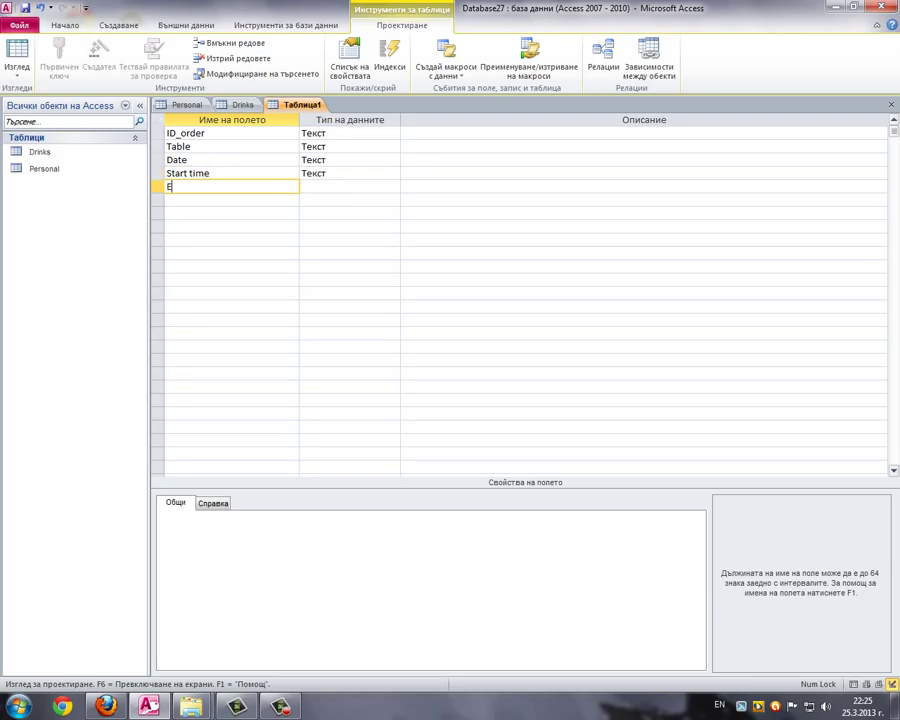
pyautogui.press('capslock')
pyautogui.write('nd time')
pyautogui.press('Down')
pyautogui.press('capslock')
pyautogui.write('P')
pyautogui.press('capslock')
pyautogui.write('e')
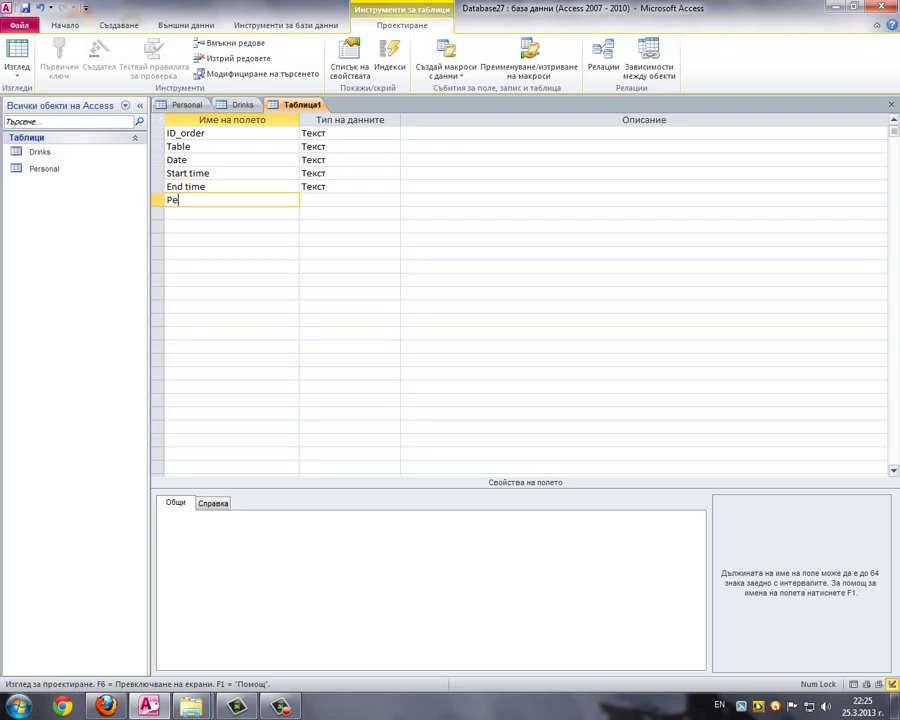
pyautogui.write('rsonal')
pyautogui.press('Tab')
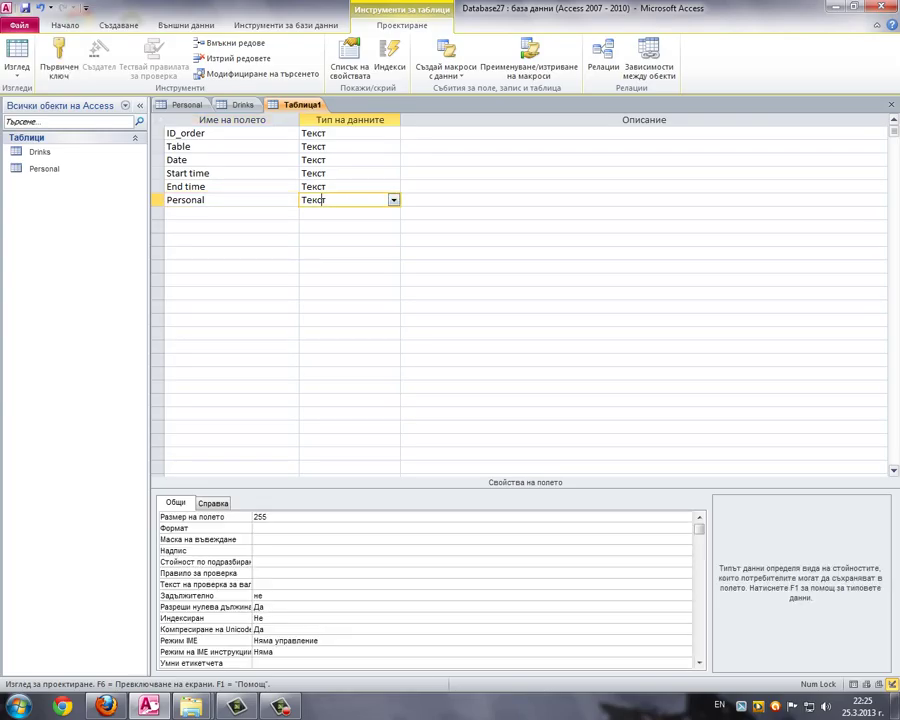
# - Set the data type of ID_order to "Автономериране"
pyautogui.click(335, 133)
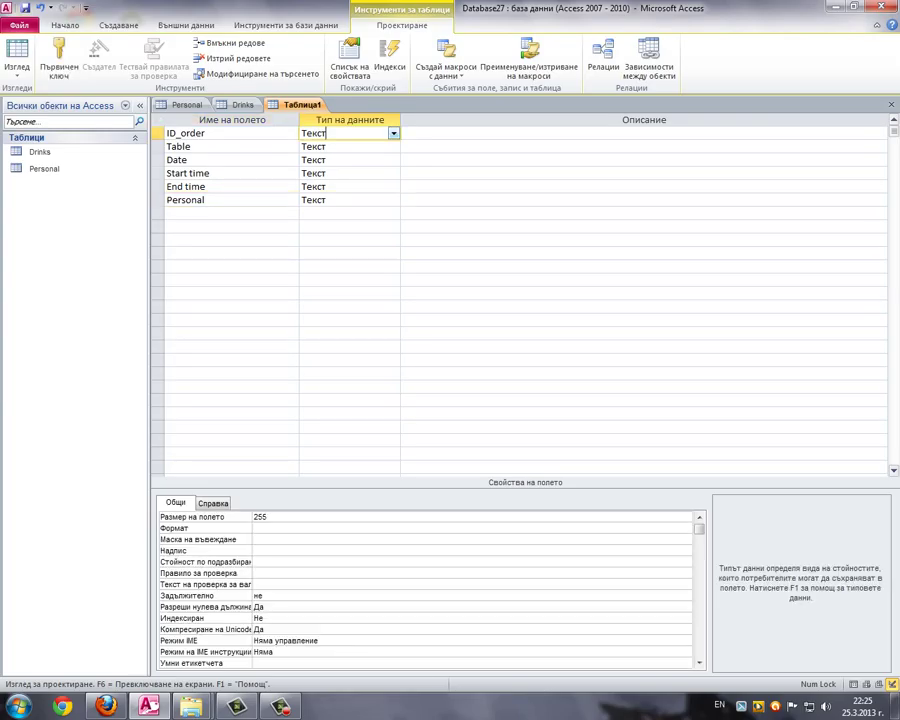
pyautogui.hotkey('alt', 'Down')
pyautogui.press('Down')
pyautogui.press('Down')
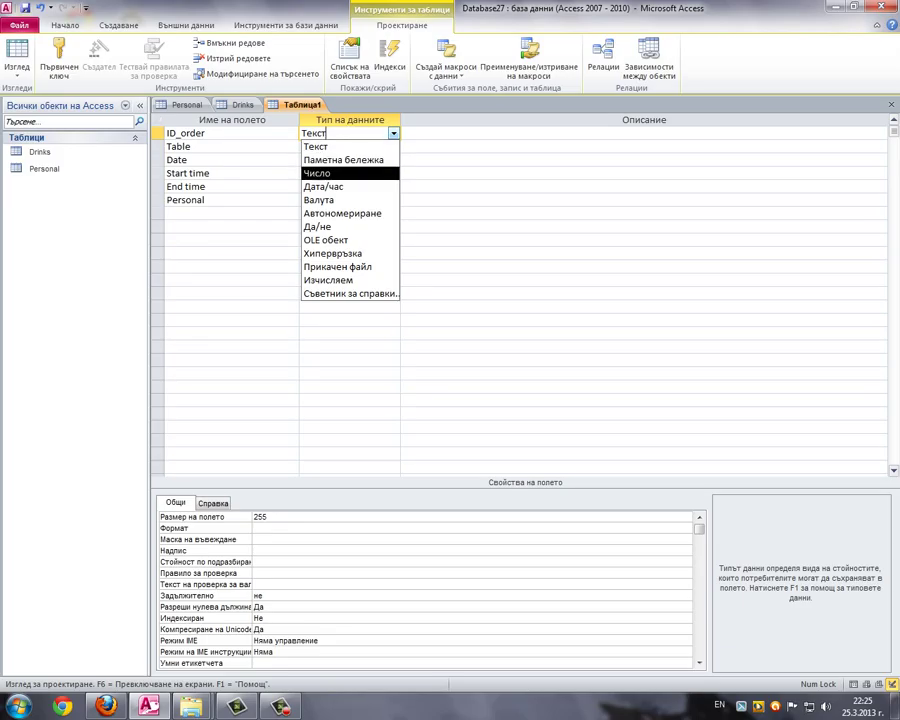
pyautogui.press('Down')
pyautogui.press('Down')
pyautogui.press('Down')
pyautogui.press('Return')
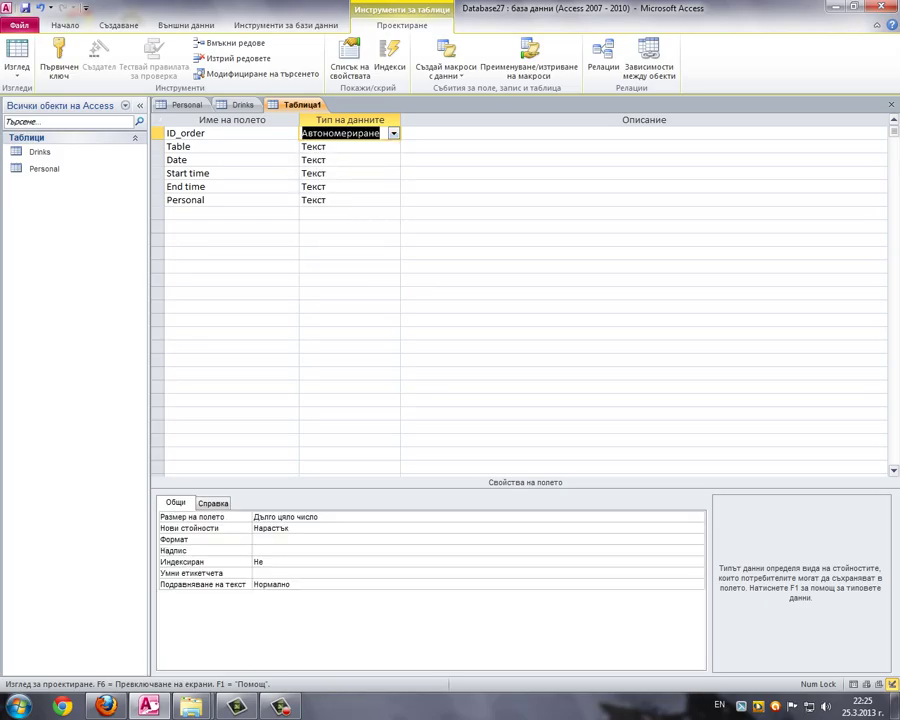
# - Set the data type of the Date and Start time fields to "Дата/час"
pyautogui.click(345, 160)
pyautogui.click(394, 160)
pyautogui.click(325, 213)
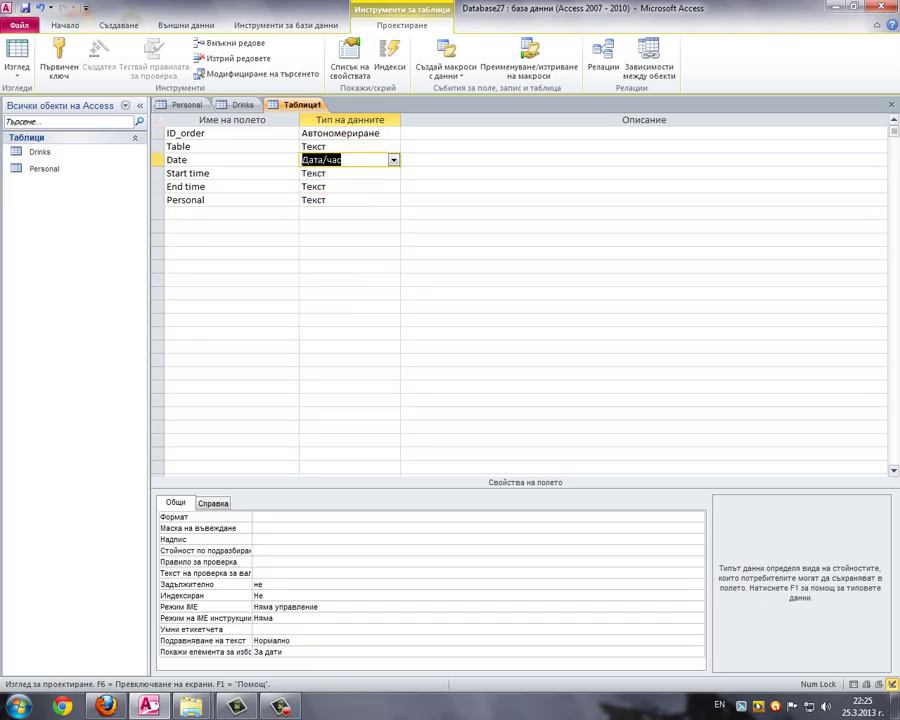
pyautogui.press('Down')
pyautogui.hotkey('alt', 'Down')
pyautogui.press('Down')
pyautogui.press('Down')
pyautogui.press('Down')
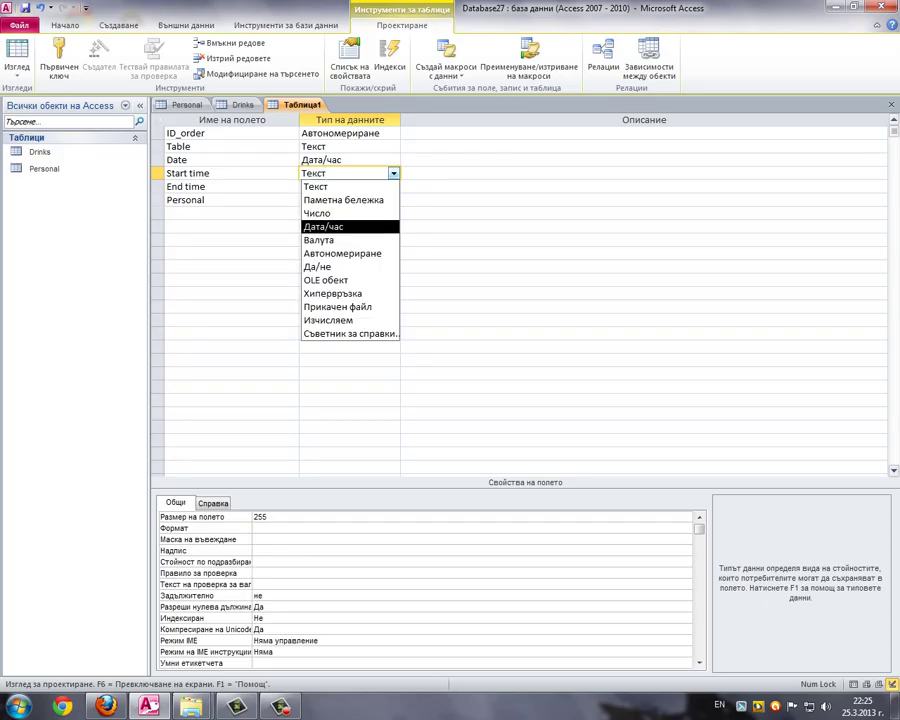
pyautogui.press('Return')
# - Set the data type of the End time field to "Дата/час"
pyautogui.press('Down')
pyautogui.hotkey('alt', 'Down')
pyautogui.press('Down')
pyautogui.press('Down')
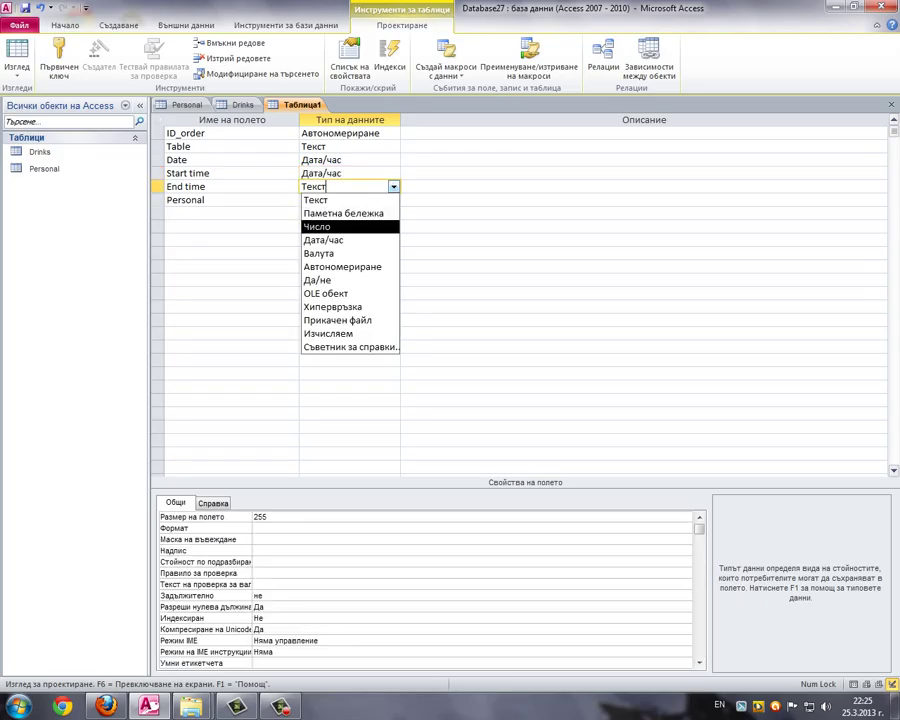
pyautogui.press('Down')
pyautogui.press('Down')
pyautogui.press('Up')
pyautogui.press('Return')
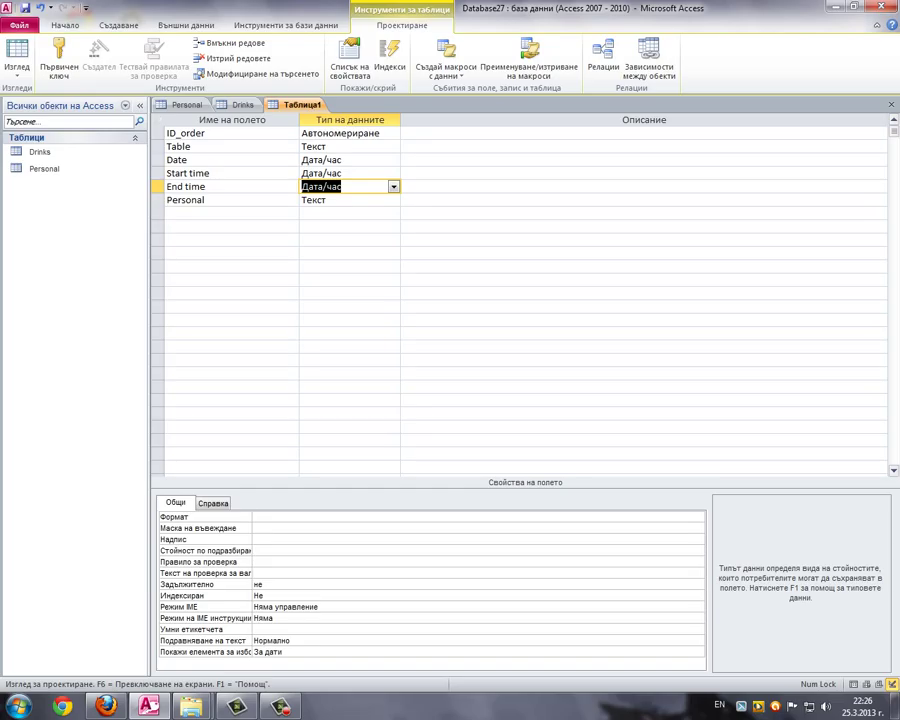
# - Set the display format of the Date field to "Кратка дата"
pyautogui.press('Up')
pyautogui.press('Up')
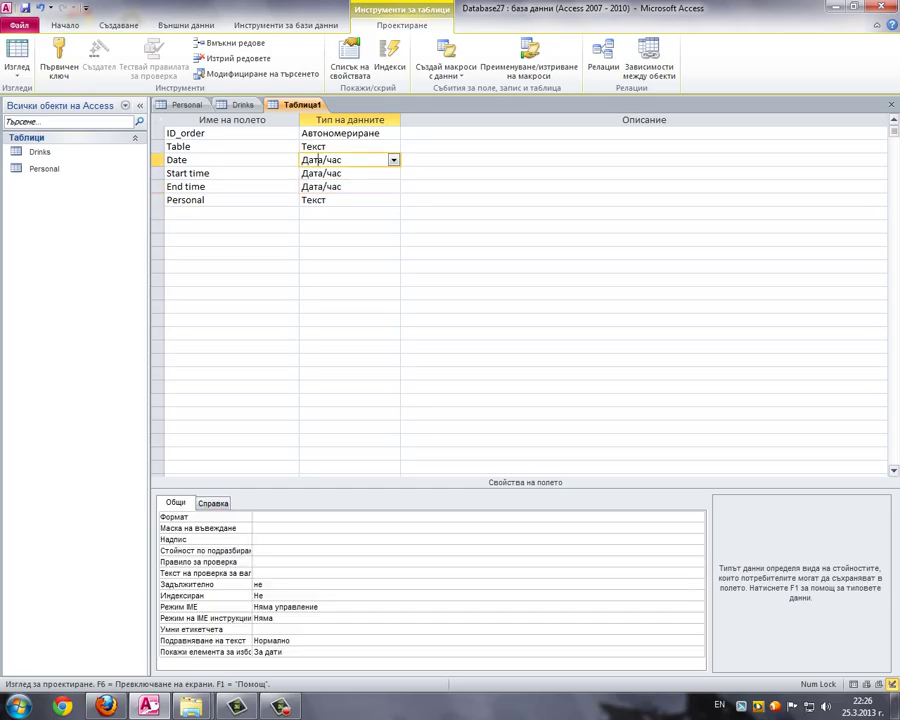
pyautogui.press('F6')
pyautogui.press('F4')
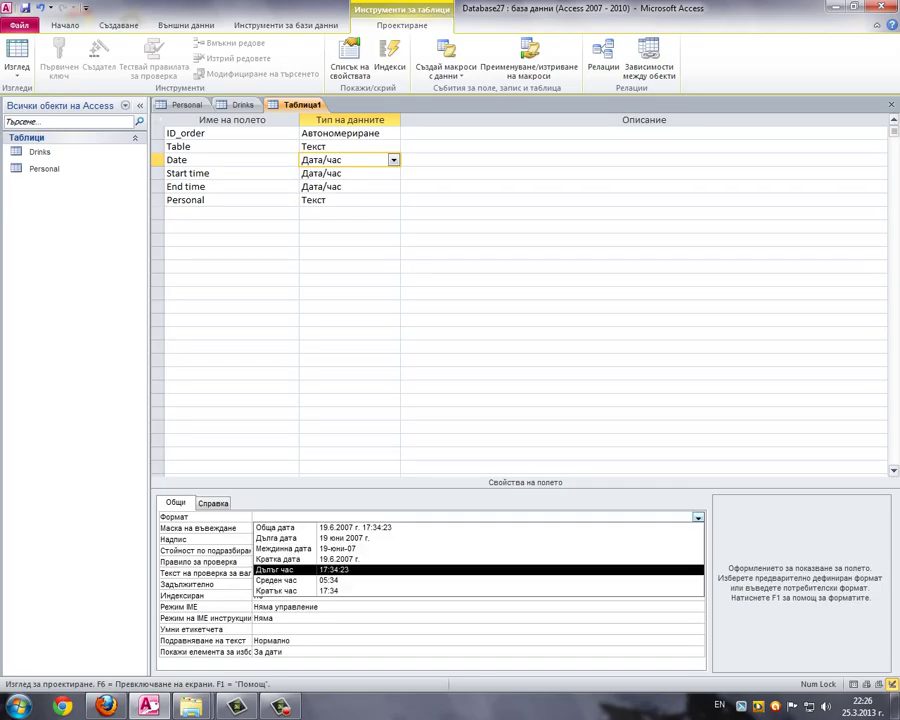
pyautogui.press('Return')
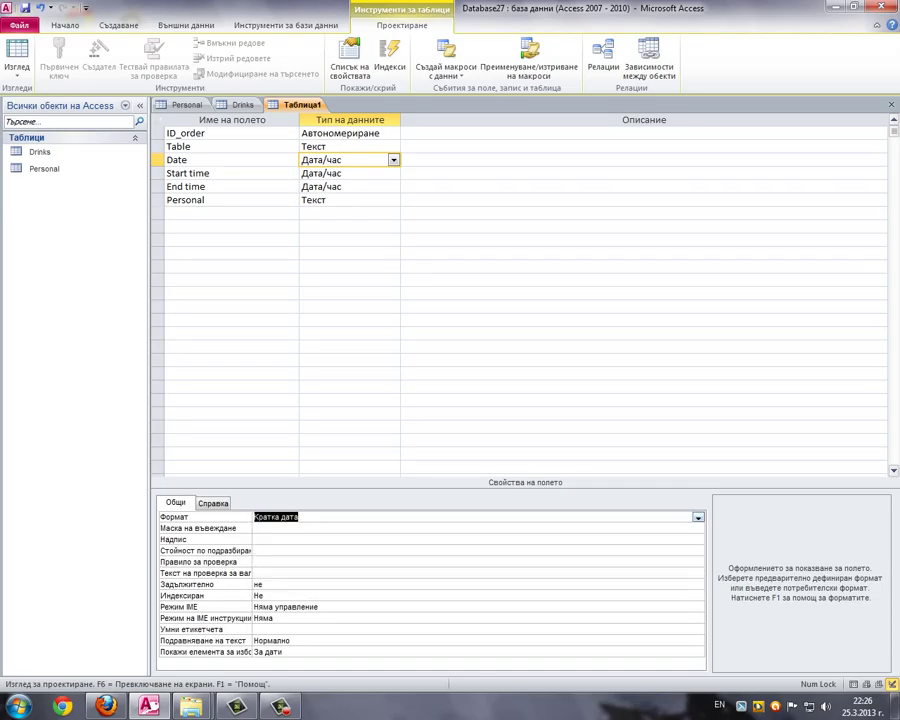
# - Set the display format of the Start time field to "Кратък час"
pyautogui.press('F6')
pyautogui.press('Down')
pyautogui.click(560, 517)
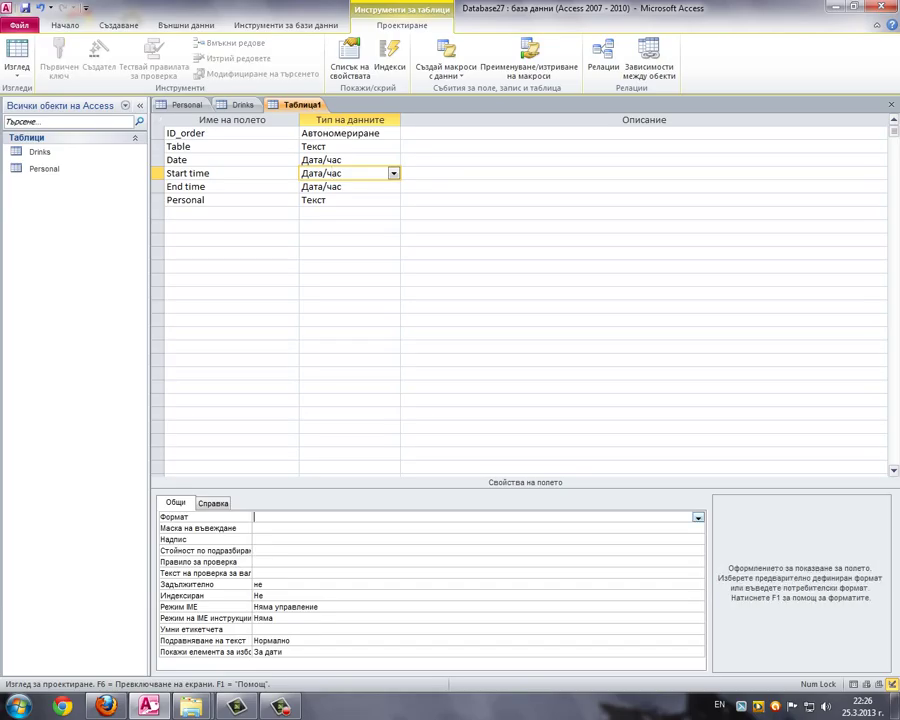
pyautogui.click(698, 518)
pyautogui.press('Up')
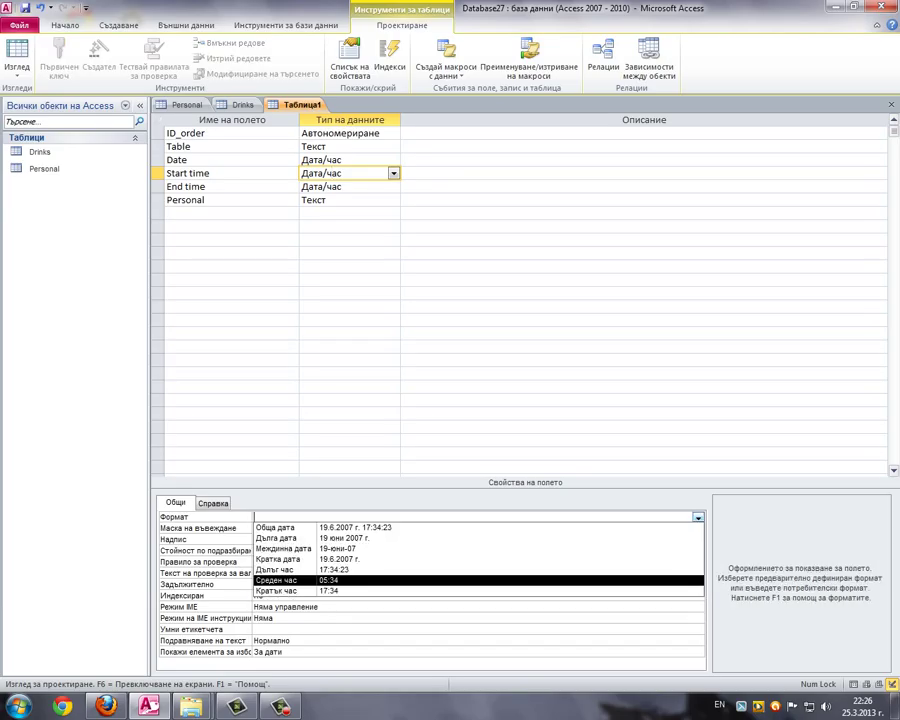
pyautogui.press('Down')
pyautogui.press('Return')
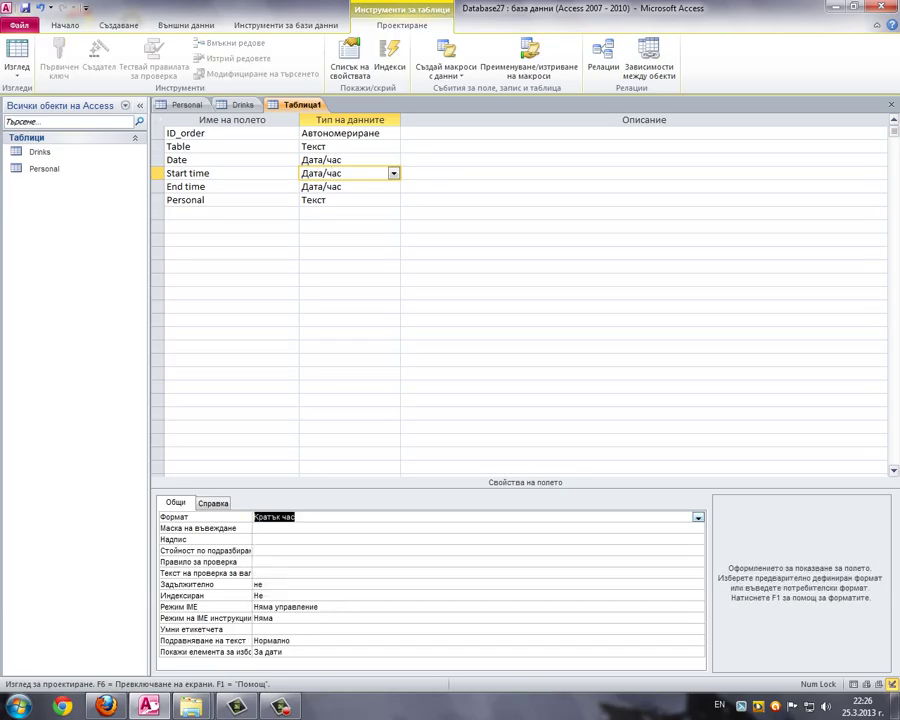
# - Set the display format of the End time field to "Кратък час"
pyautogui.press('F6')
pyautogui.press('Down')
pyautogui.press('F6')
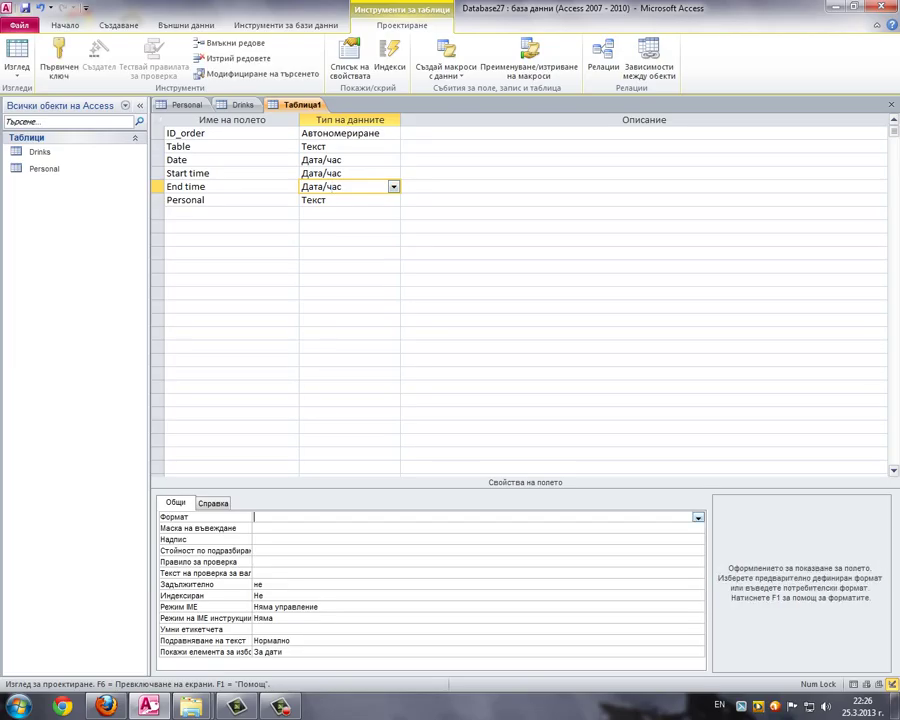
pyautogui.hotkey('alt', 'Down')
pyautogui.press('Down')
pyautogui.press('Down')
pyautogui.press('Down')
pyautogui.press('Down')
pyautogui.press('Down')
pyautogui.press('Down')
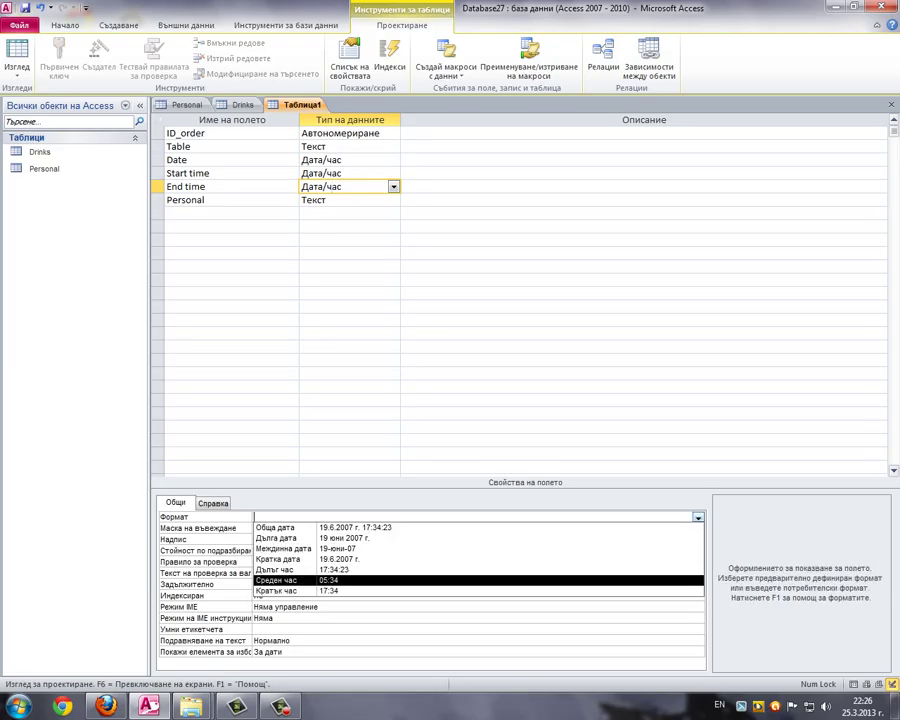
pyautogui.press('Down')
pyautogui.press('Return')
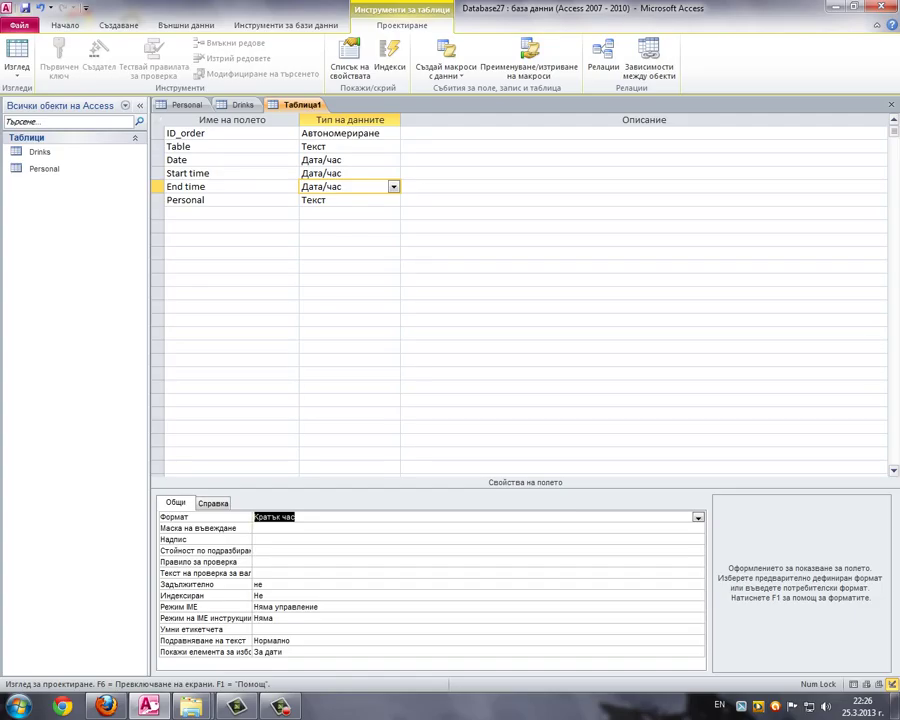
# - Set the data type of the Personal field to "Число"
pyautogui.press('F6')
pyautogui.press('Down')
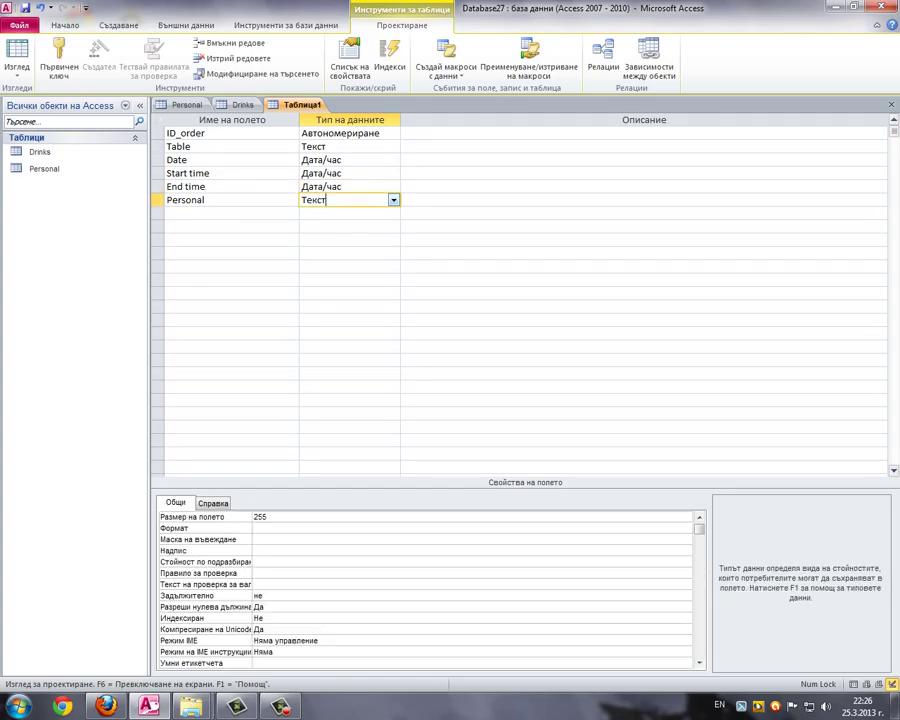
pyautogui.hotkey('alt', 'Down')
pyautogui.press('Down')
pyautogui.press('Down')
pyautogui.press('Down')
pyautogui.press('Down')
pyautogui.press('Down')
pyautogui.press('Down')
pyautogui.press('Down')
pyautogui.press('Down')
pyautogui.press('Down')
pyautogui.press('Up')
pyautogui.press('Up')
pyautogui.press('Up')
pyautogui.press('Up')
pyautogui.press('Up')
pyautogui.press('Up')
pyautogui.press('Up')
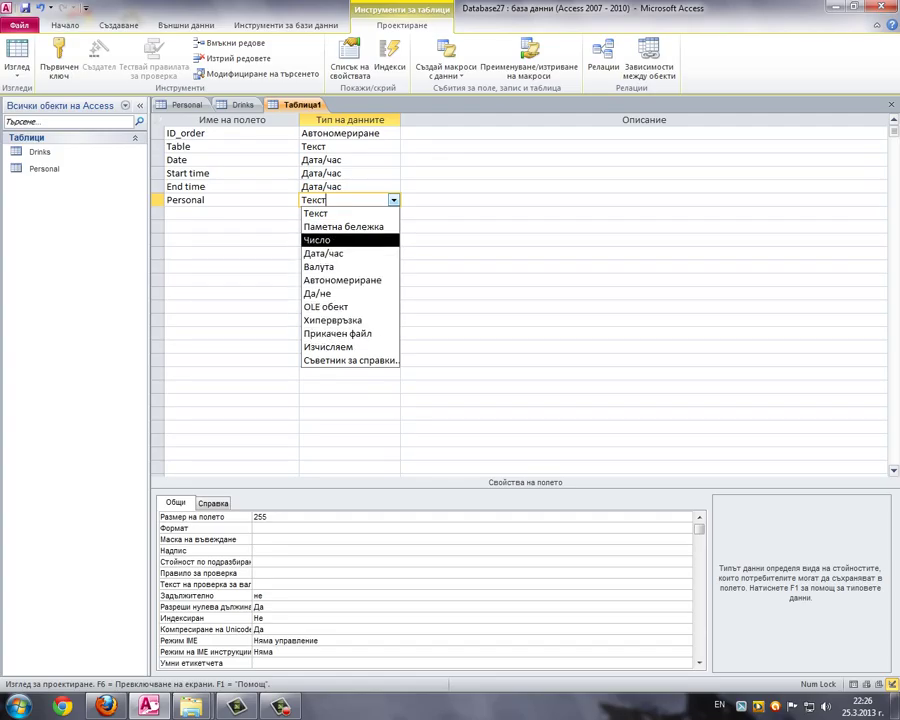
pyautogui.press('Return')
# - Make the Personal field's lookup a "Списъчно поле" with the Personal table as its row source
pyautogui.click(213, 503)
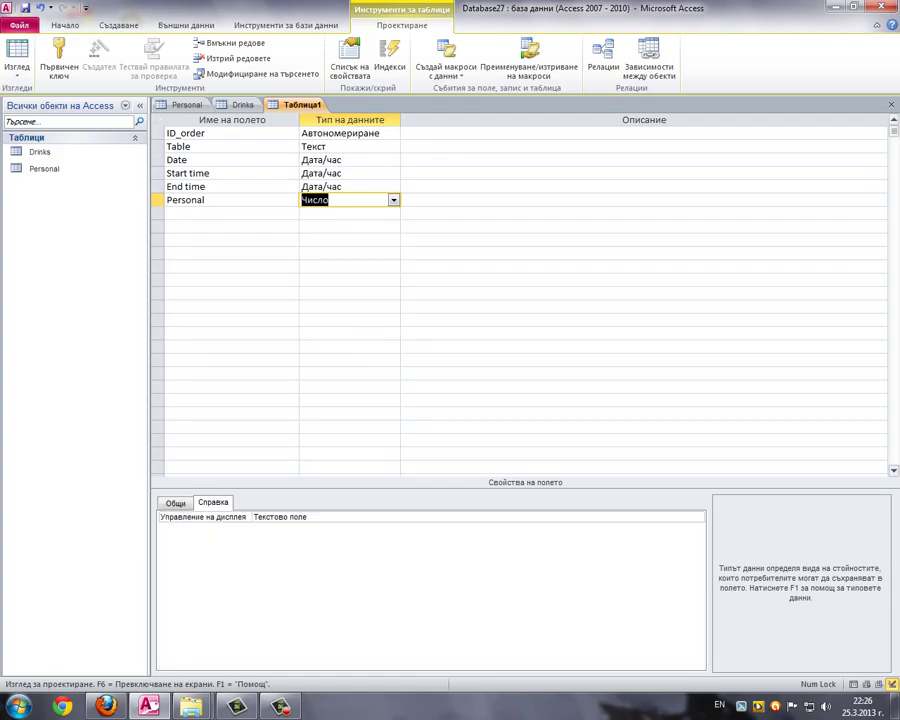
pyautogui.click(308, 517)
pyautogui.hotkey('alt', 'Down')
pyautogui.press('Down')
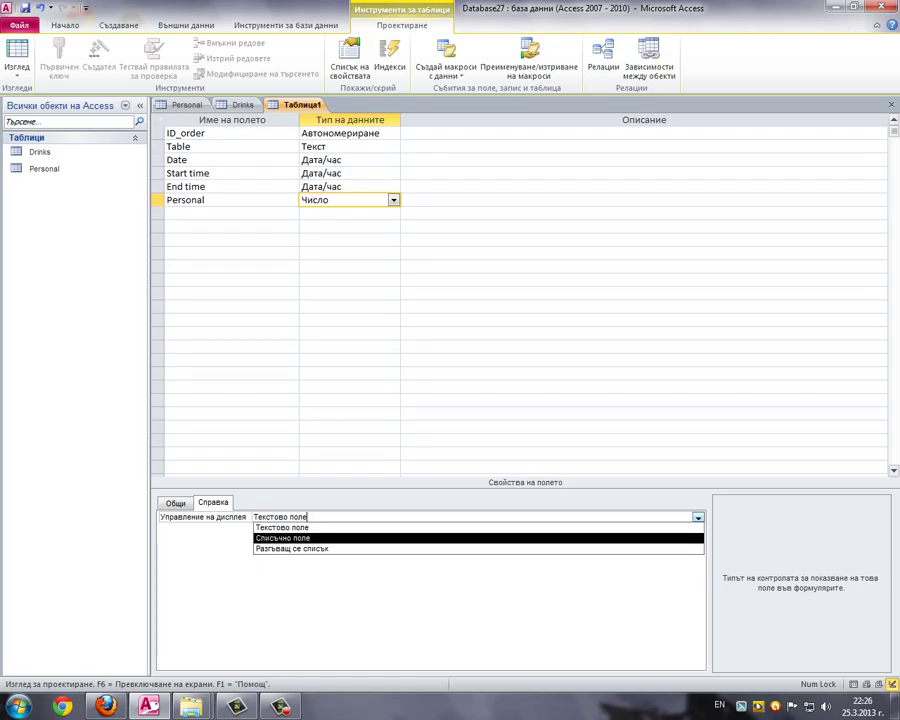
pyautogui.press('Return')
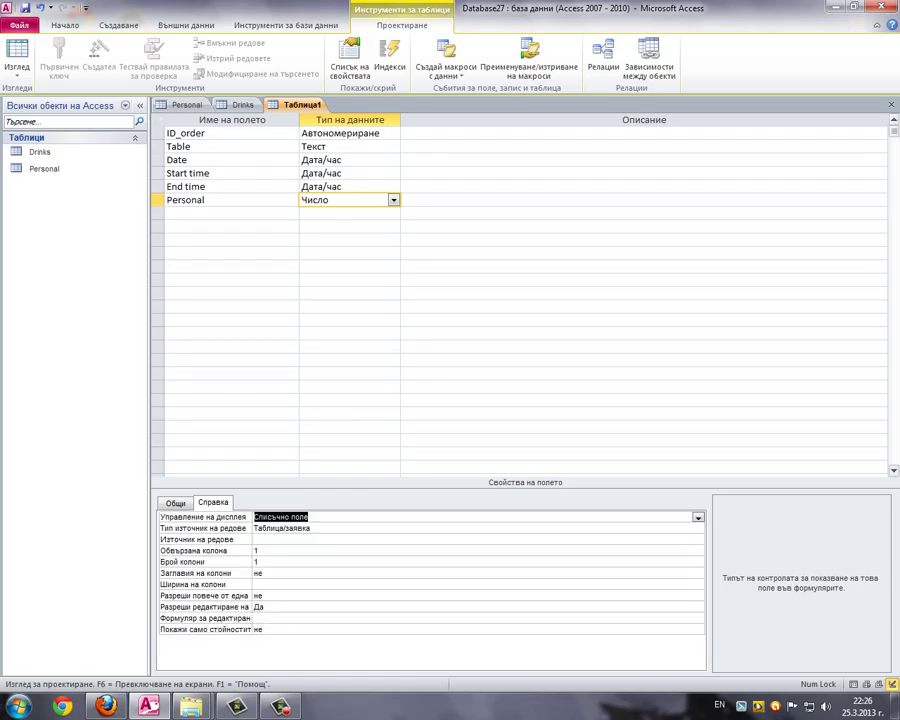
pyautogui.press('Down')
pyautogui.press('Down')
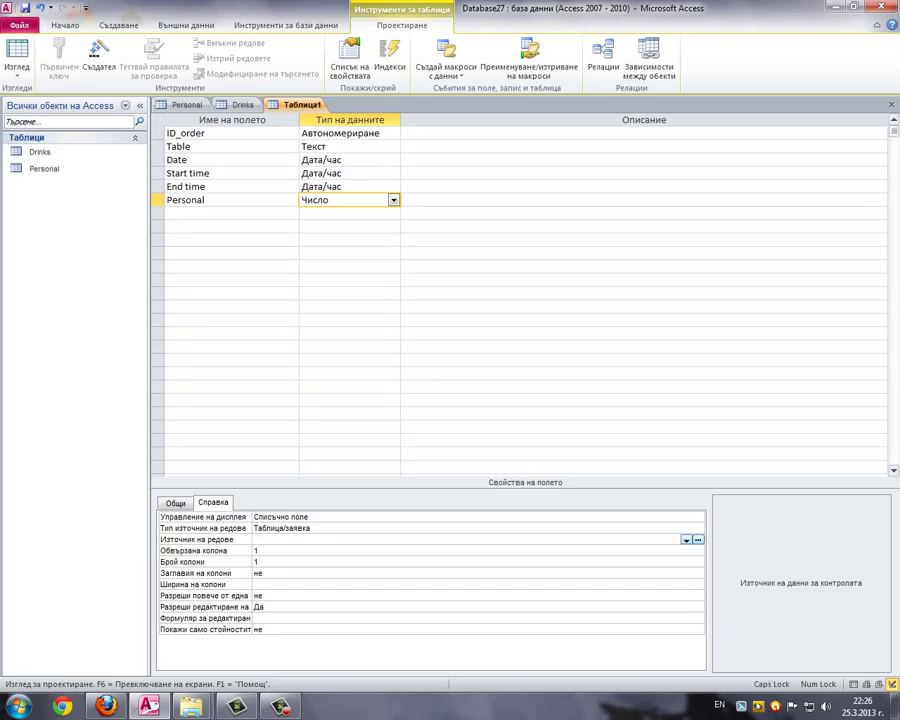
pyautogui.write('P')
pyautogui.press('Return')
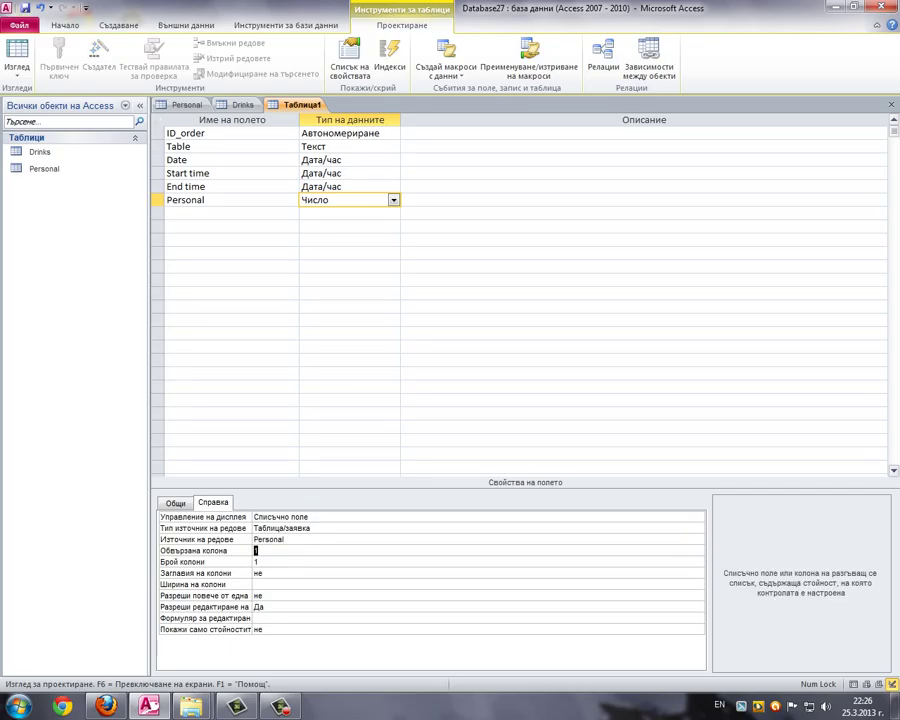
# - Make the Table field's lookup a "Списъчно поле" with row source type "Списък със стойности"
pyautogui.click(350, 147)
pyautogui.click(350, 517)
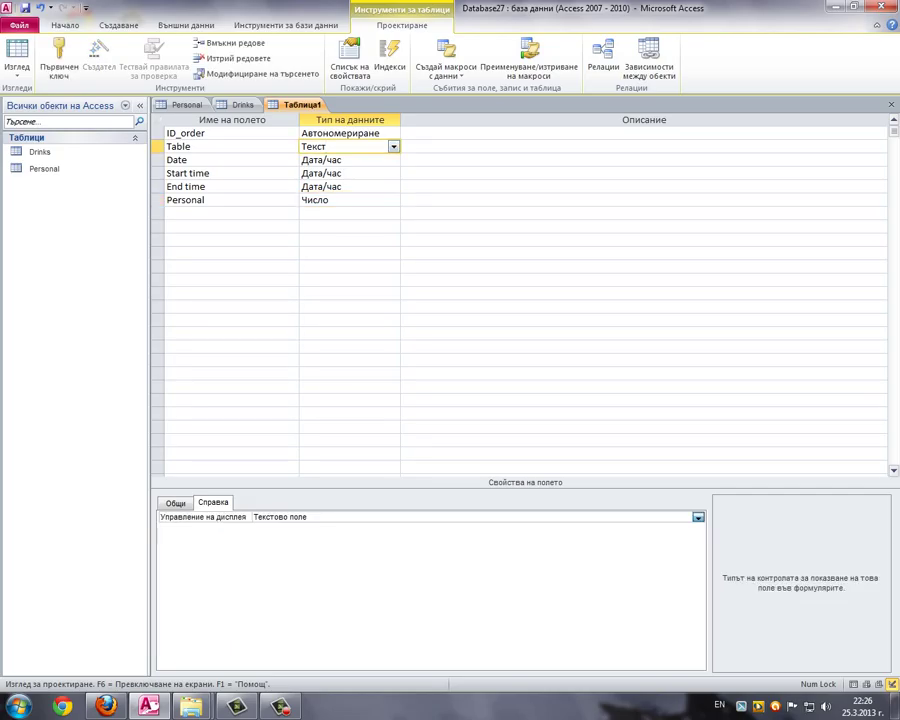
pyautogui.click(698, 517)
pyautogui.click(640, 537)
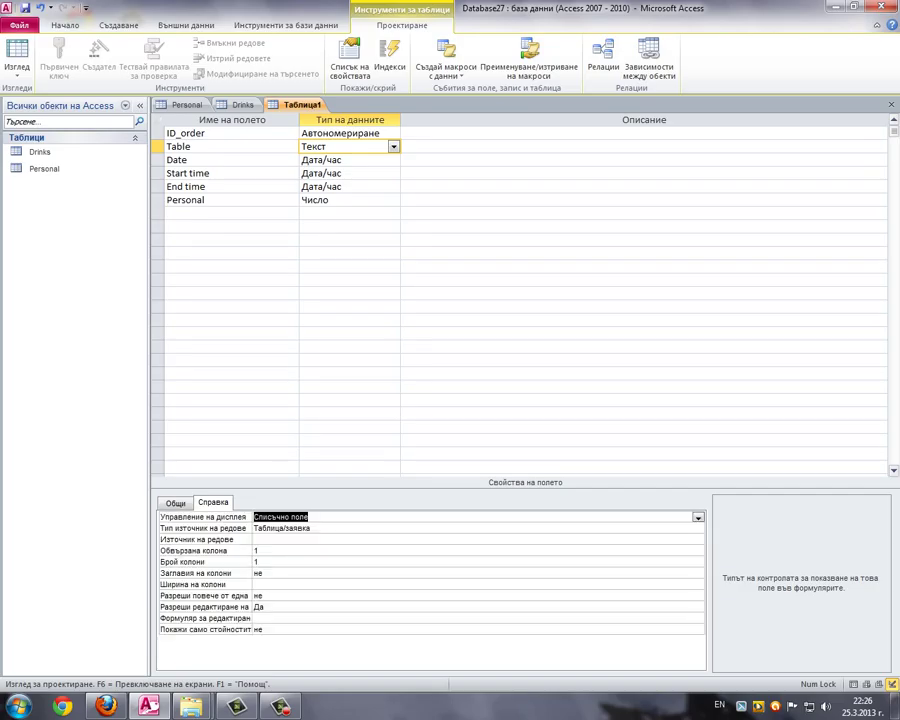
pyautogui.click(640, 528)
pyautogui.click(698, 528)
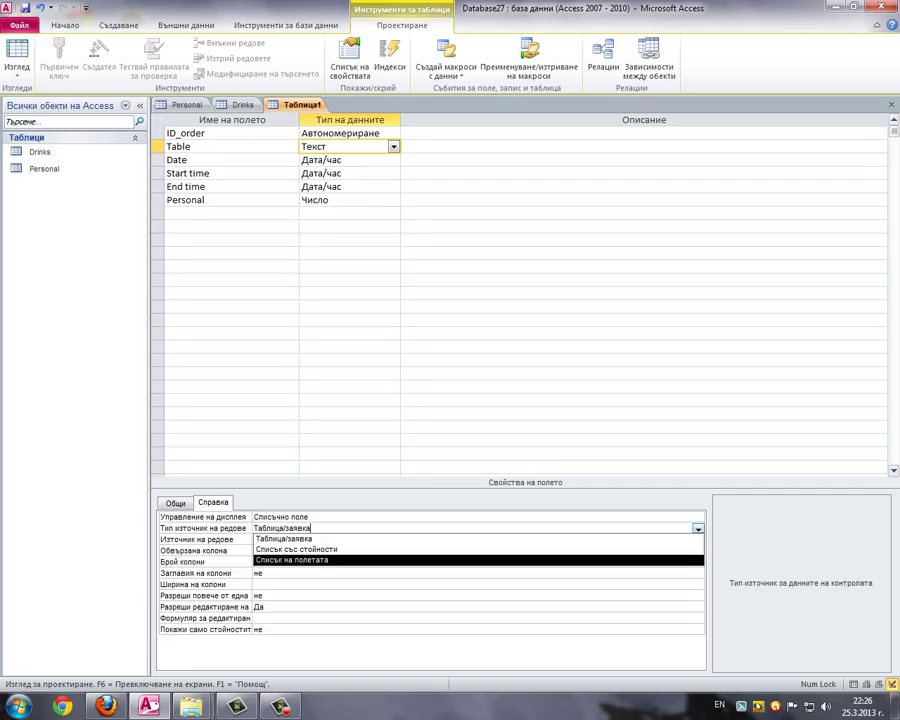
pyautogui.click(640, 549)
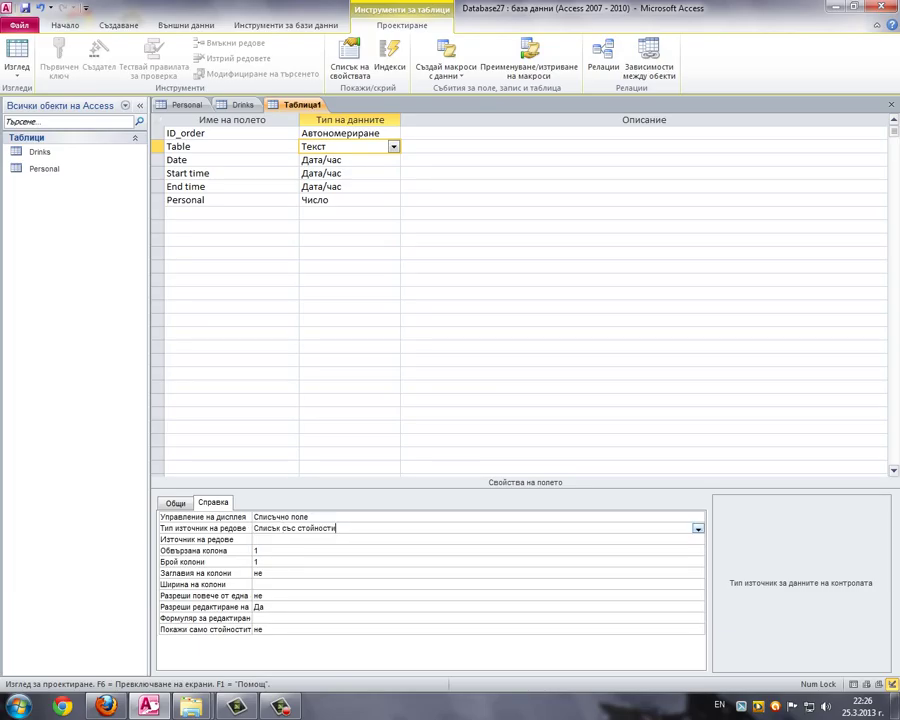
# - Enter the semicolon-separated values 1 to 5 as the row source of the Table field
pyautogui.press('Down')
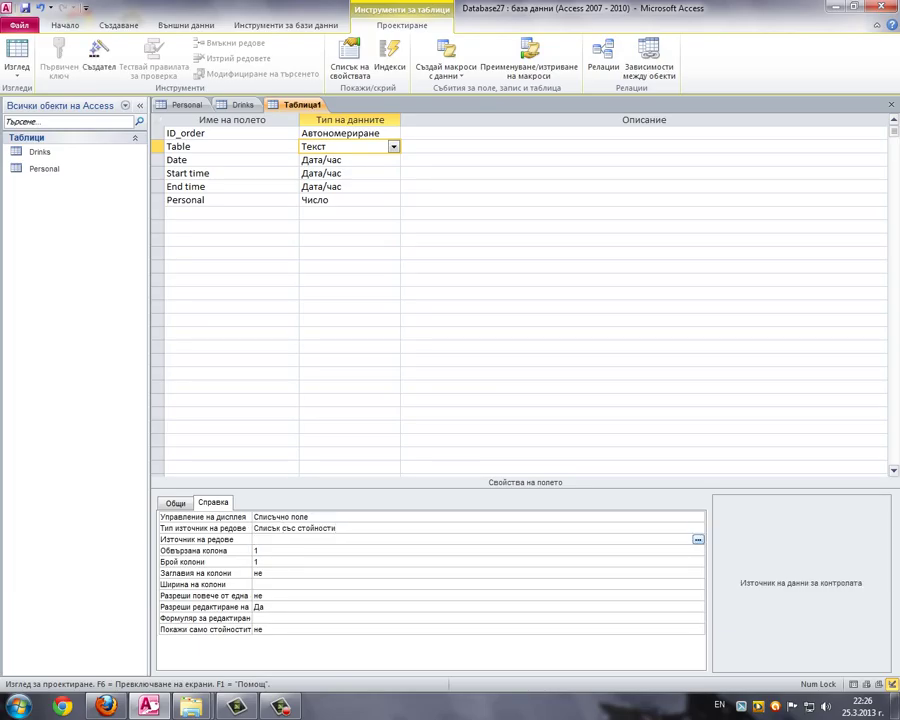
pyautogui.write('1;2;3;5')
pyautogui.press('BackSpace')
pyautogui.write(';4;5')
pyautogui.press('Left')
pyautogui.press('Left')
pyautogui.press('Left')
pyautogui.press('BackSpace')
pyautogui.press('BackSpace')
# - Make ID_order the primary key and save the table as Orders
pyautogui.click(192, 133)
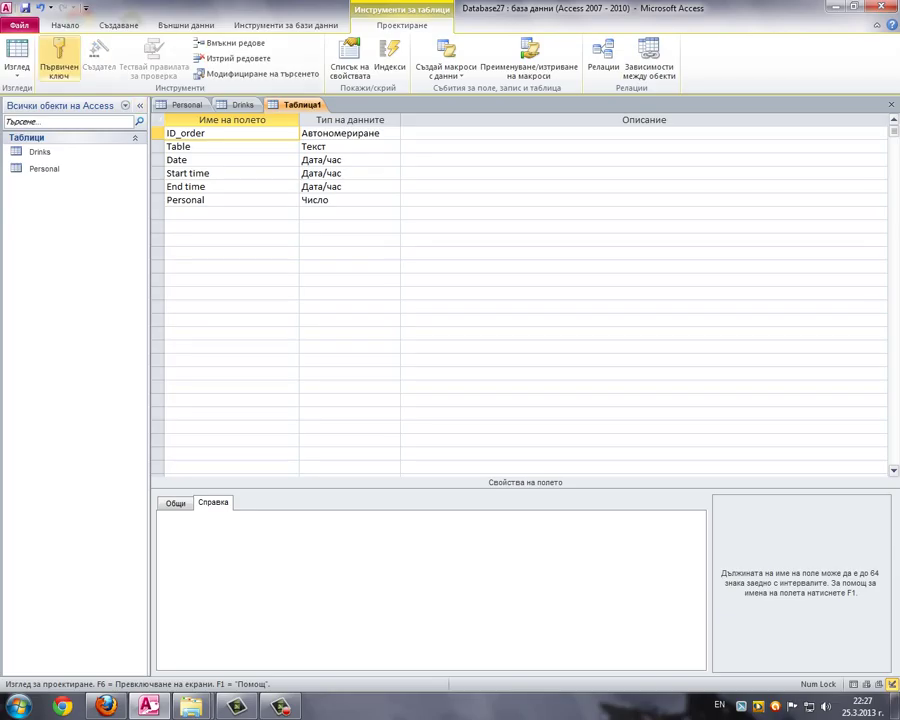
pyautogui.click(59, 60)
pyautogui.rightClick(297, 104)
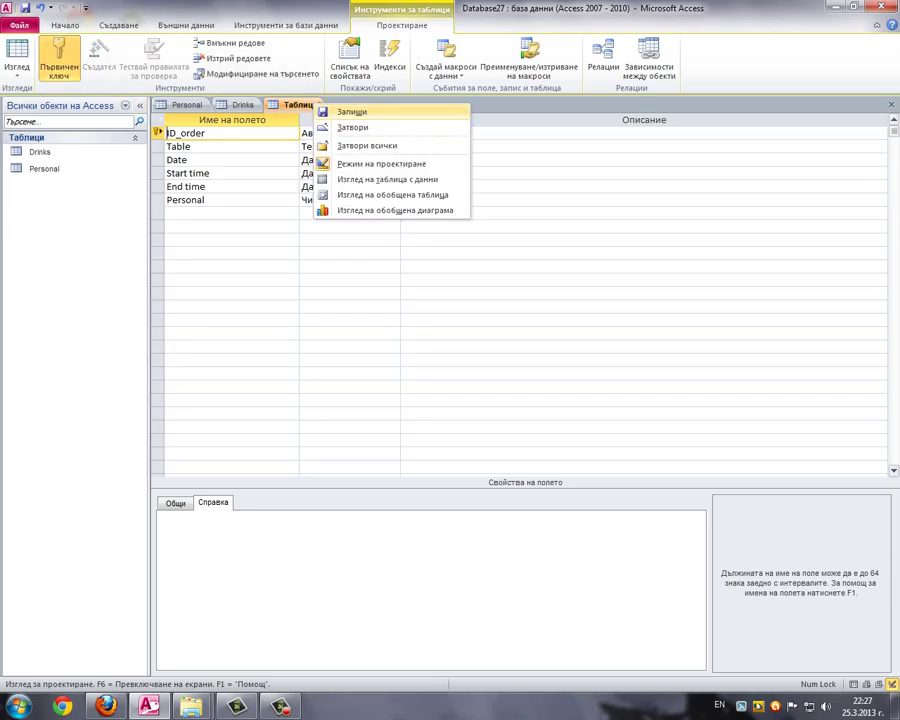
pyautogui.click(341, 111)
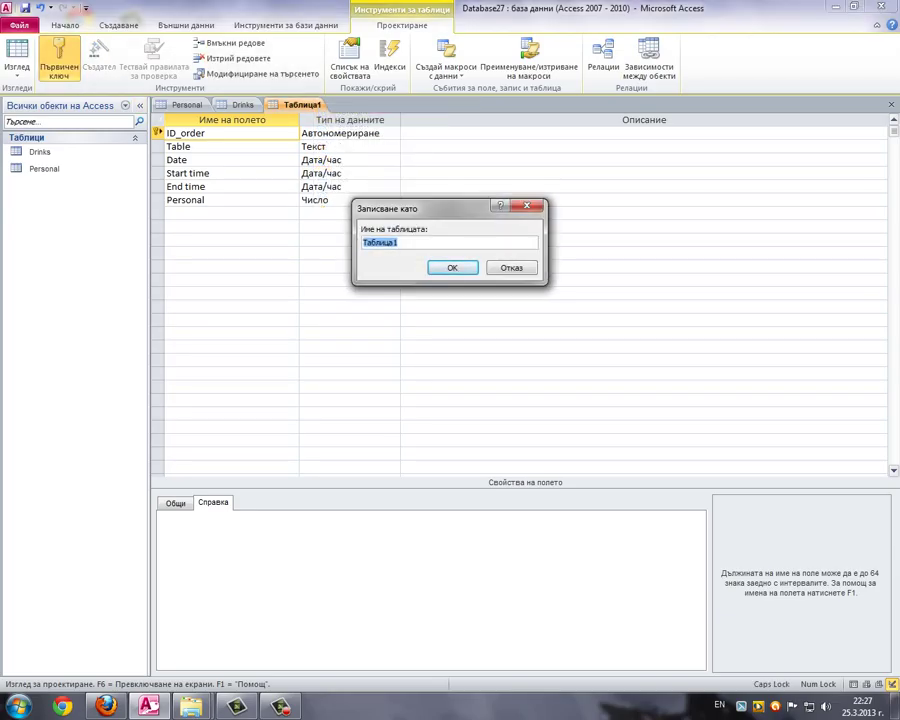
pyautogui.write('Orders')
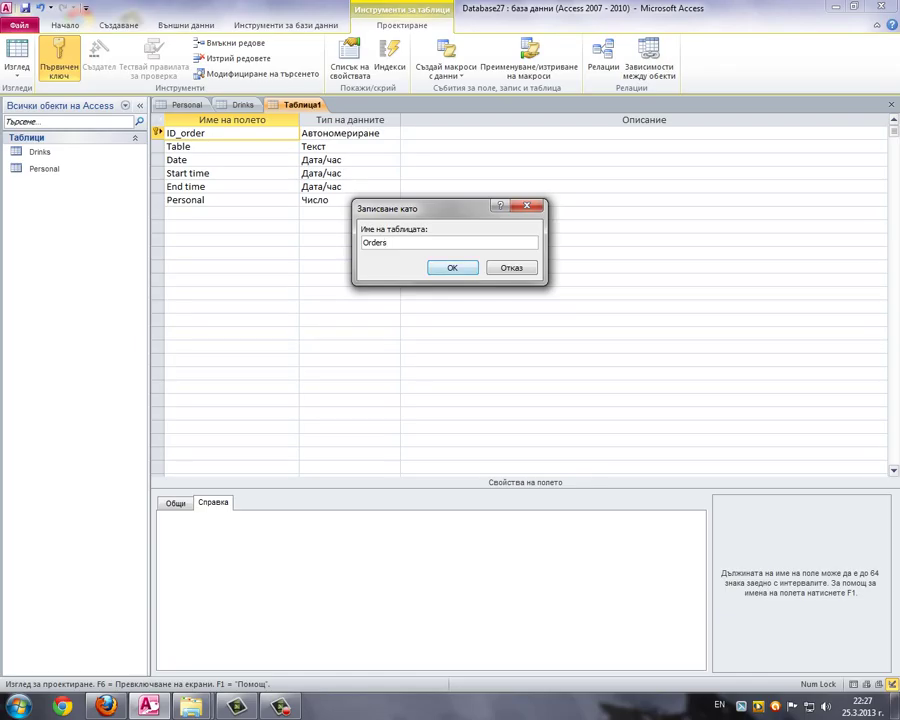
pyautogui.press('Return')
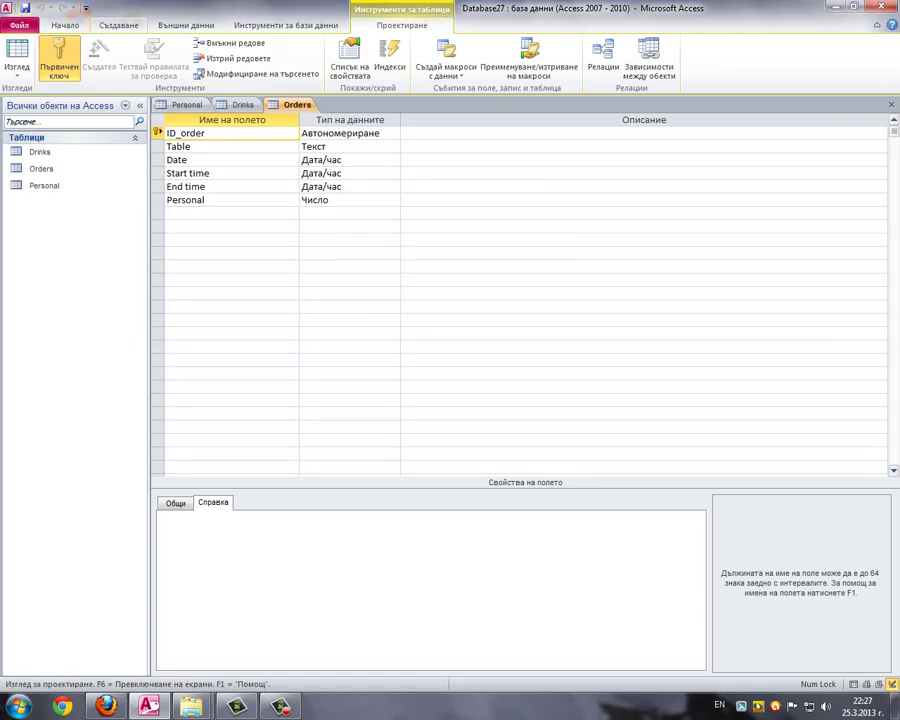
# - Create another table in design view with ID_Order as its first field
pyautogui.click(118, 25)
pyautogui.click(131, 58)
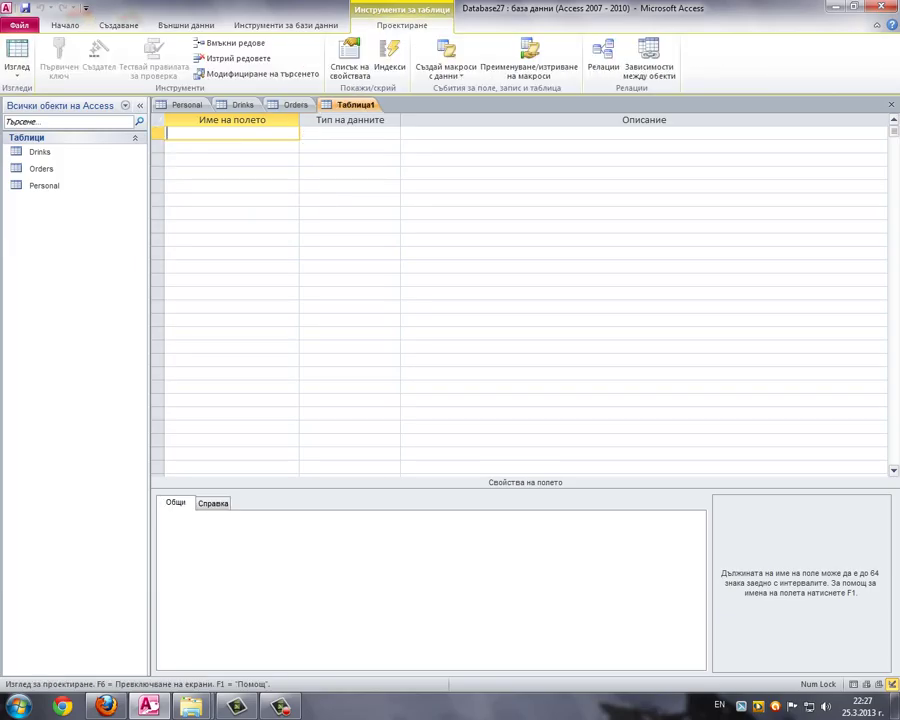
pyautogui.press('capslock')
pyautogui.write('ID_O')
pyautogui.press('capslock')
pyautogui.write('rder')
pyautogui.press('Down')
# - Add the fields ID_Drinks and Number below ID_Order in the new table
pyautogui.press('capslock')
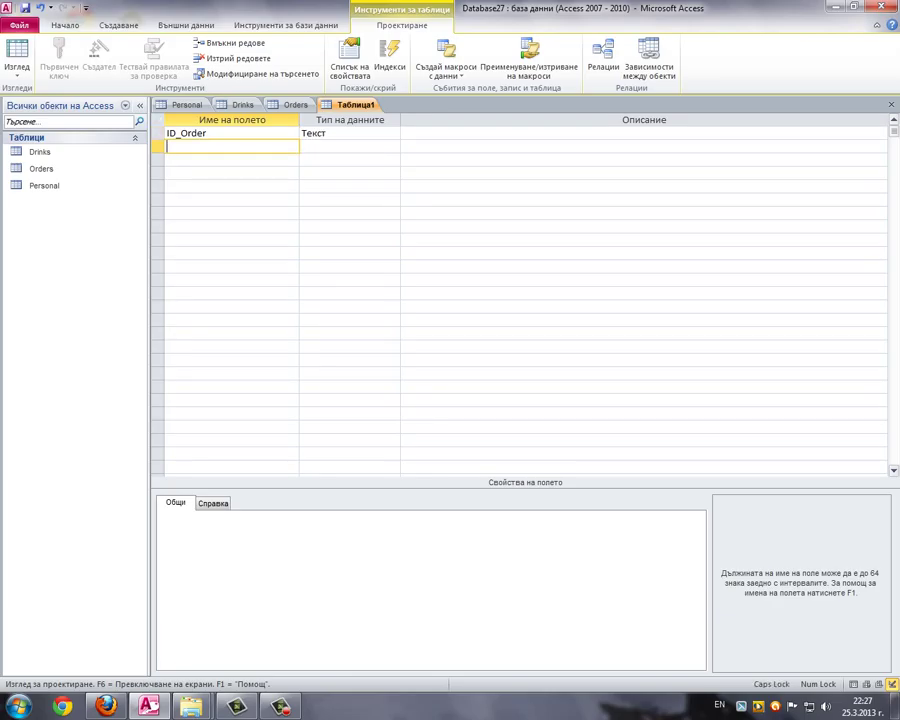
pyautogui.write('ID_D')
pyautogui.press('capslock')
pyautogui.write('rinks')
pyautogui.press('Down')
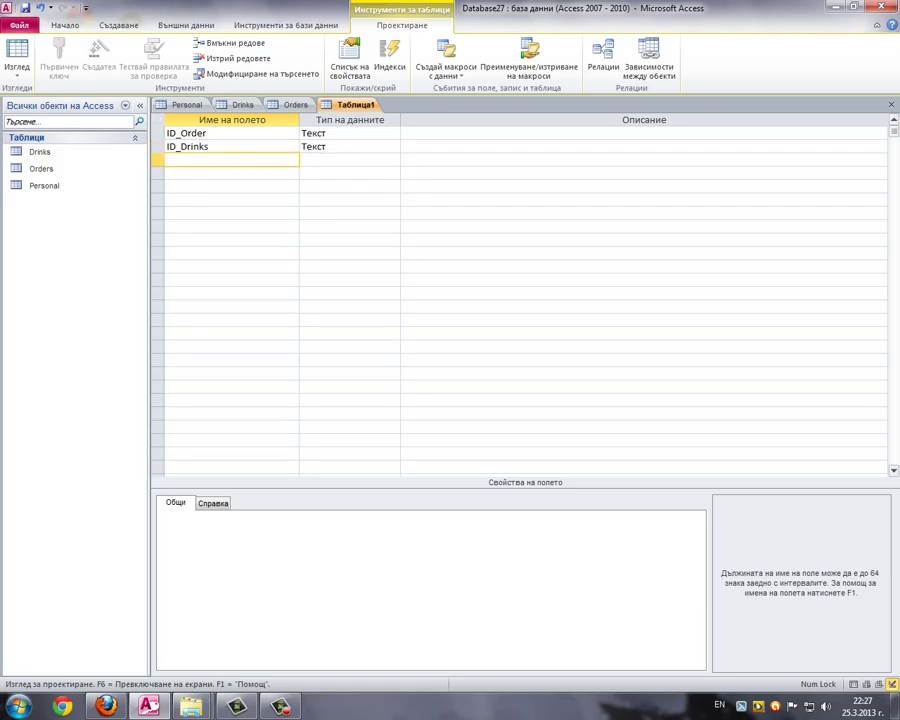
pyautogui.press('capslock')
pyautogui.write('N')
pyautogui.press('capslock')
pyautogui.write('umber')
# - Set the data type of the ID_Order and ID_Drinks fields to "Число"
pyautogui.press('Tab')
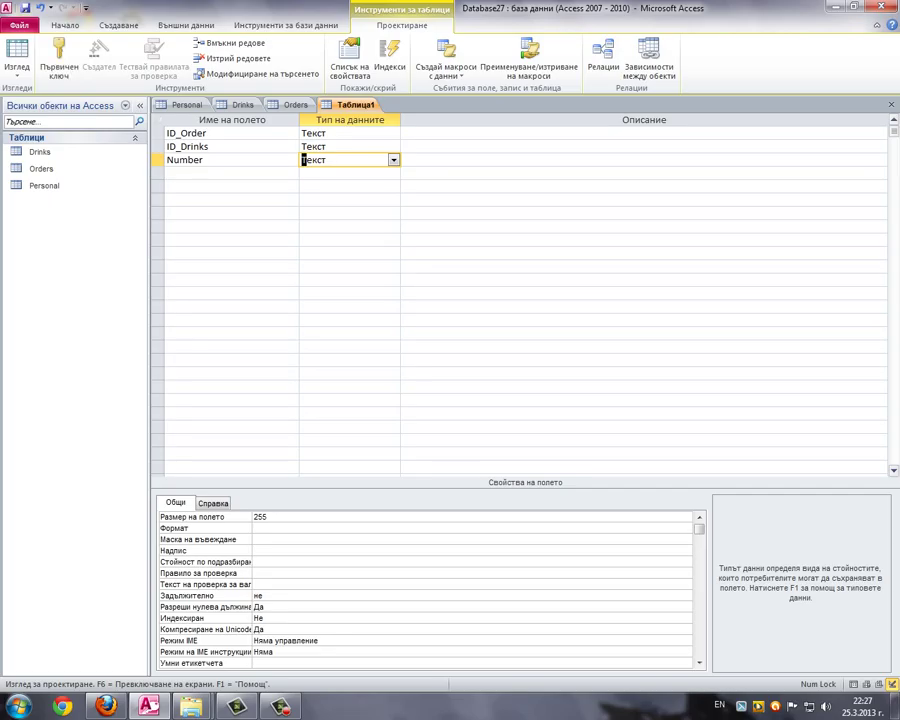
pyautogui.hotkey('alt', 'Down')
pyautogui.press('Down')
pyautogui.press('Down')
pyautogui.press('Return')
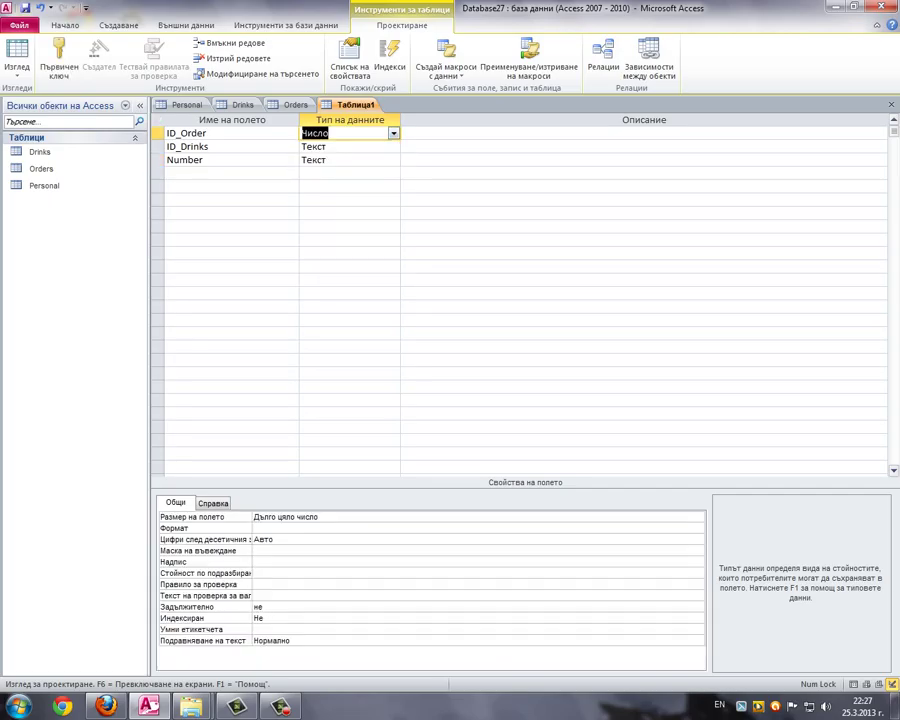
pyautogui.press('Down')
pyautogui.hotkey('alt', 'Down')
pyautogui.press('Down')
pyautogui.press('Down')
pyautogui.press('Down')
pyautogui.press('Up')
pyautogui.press('Return')
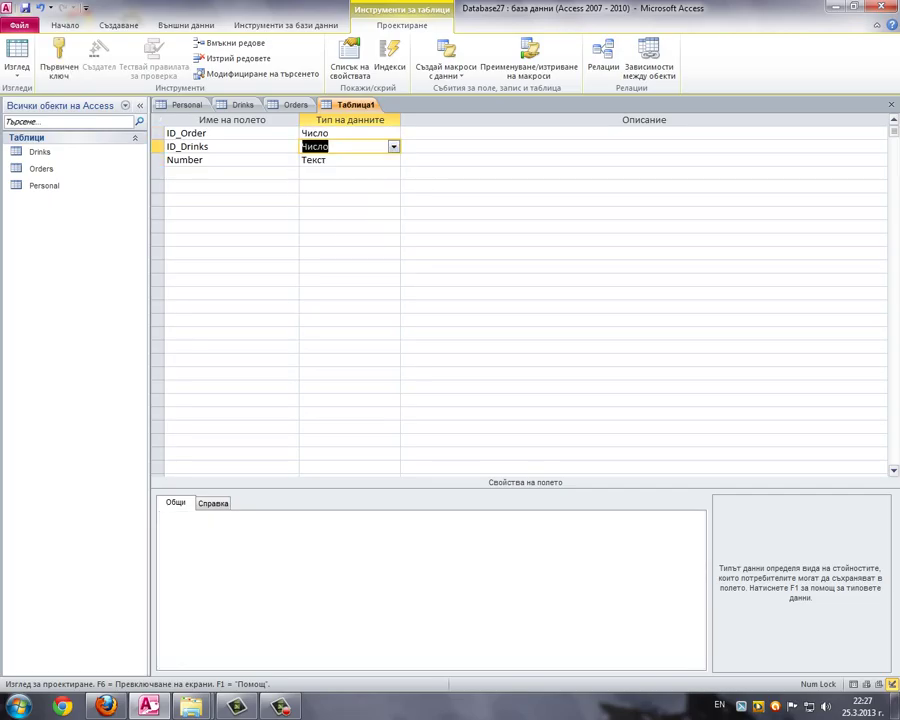
# - Set the data type of the Number field to "Число"
pyautogui.press('Down')
pyautogui.hotkey('alt', 'Down')
pyautogui.press('Down')
pyautogui.press('Down')
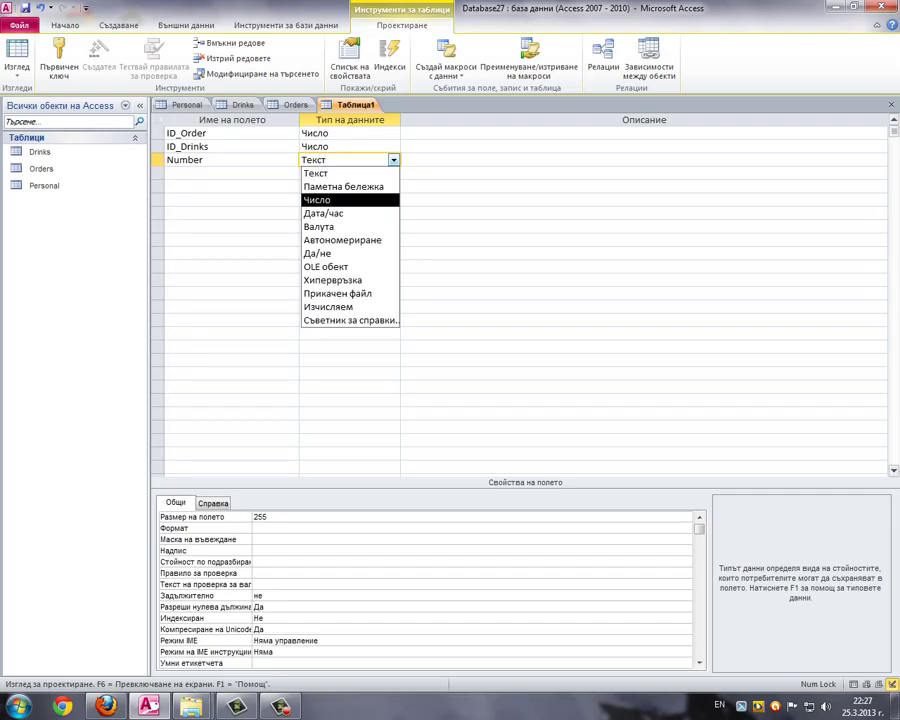
pyautogui.press('Return')
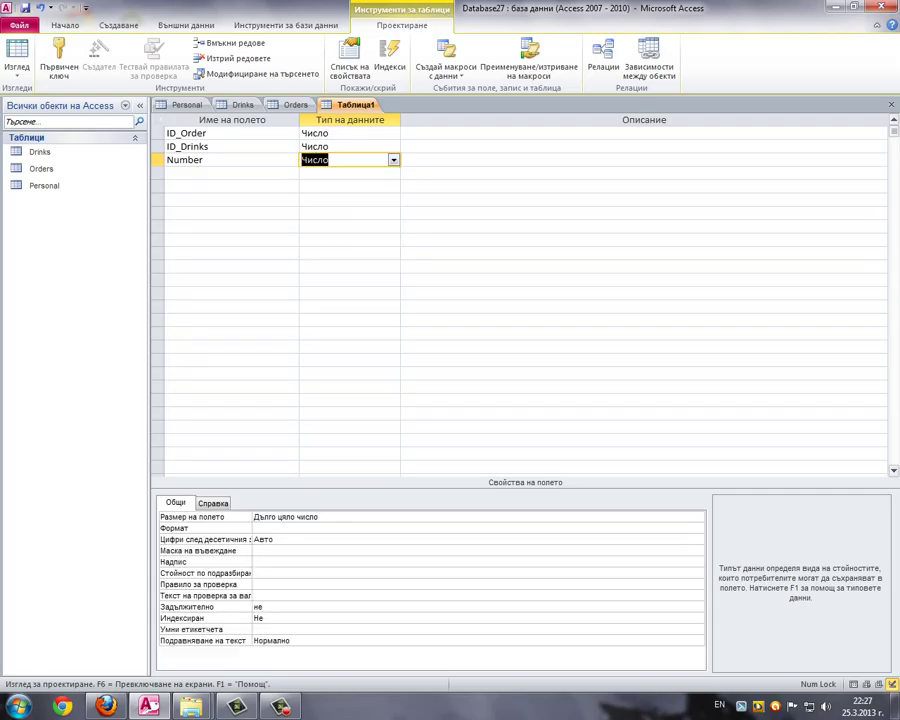
# - Make the ID_Order field's lookup a "Списъчно поле" with the Orders table as its row source
pyautogui.click(350, 133)
pyautogui.click(213, 503)
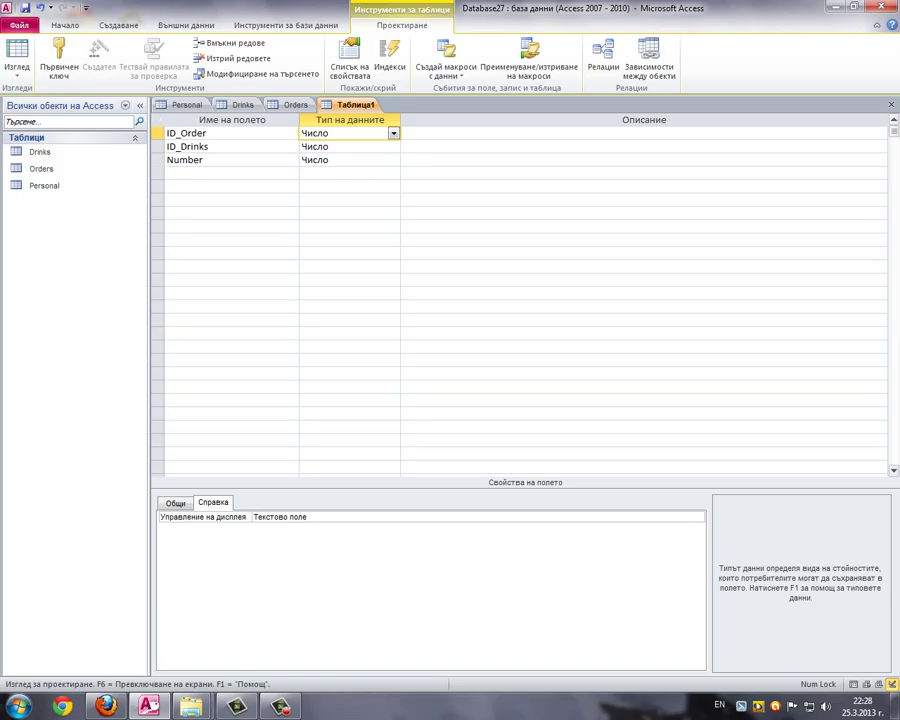
pyautogui.press('F6')
pyautogui.hotkey('alt', 'Down')
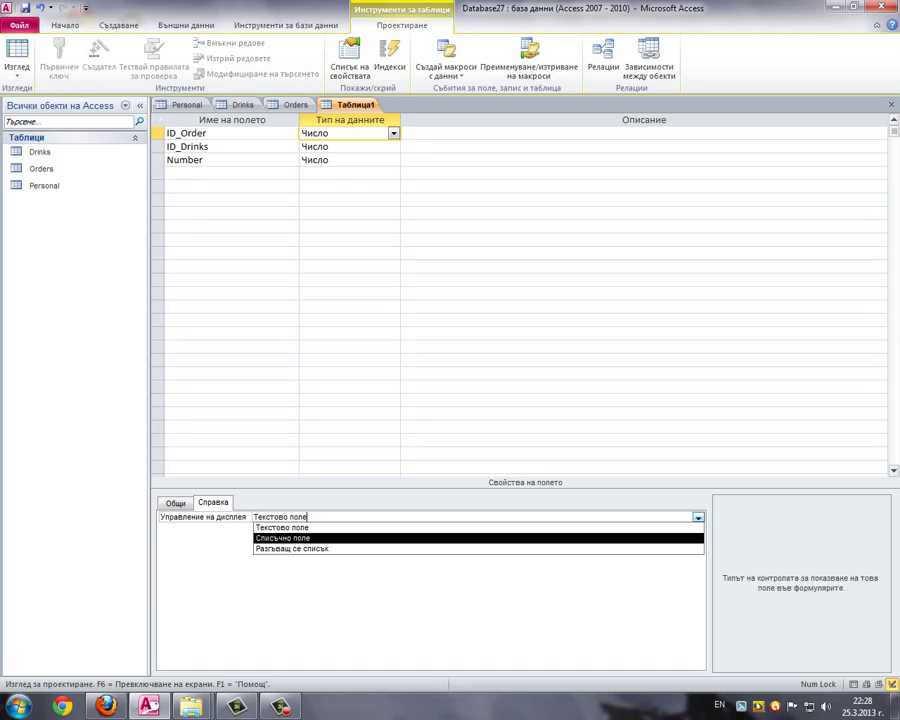
pyautogui.press('Return')
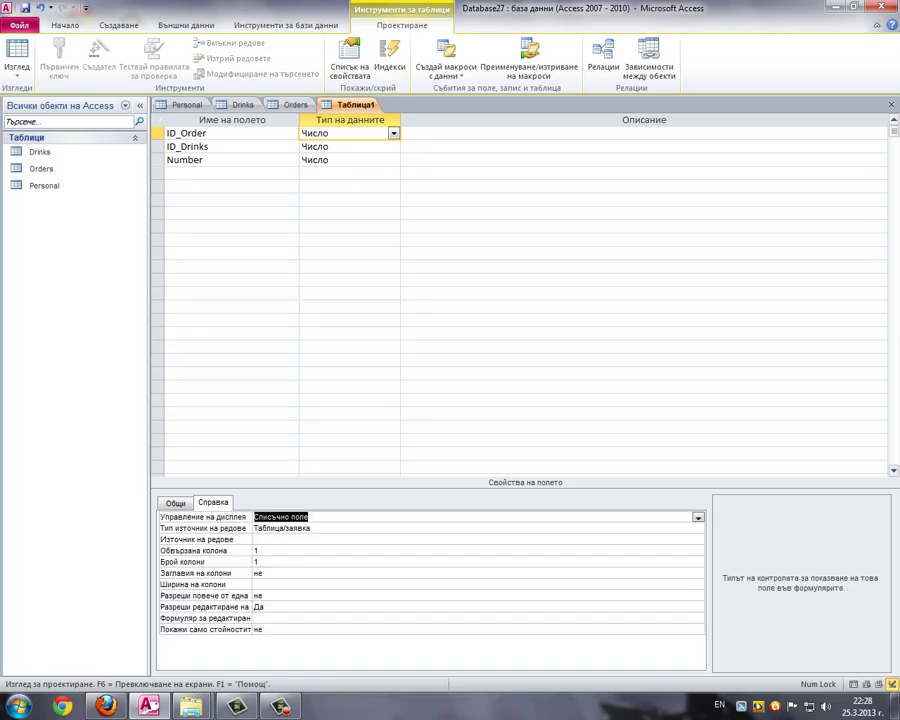
pyautogui.click(688, 539)
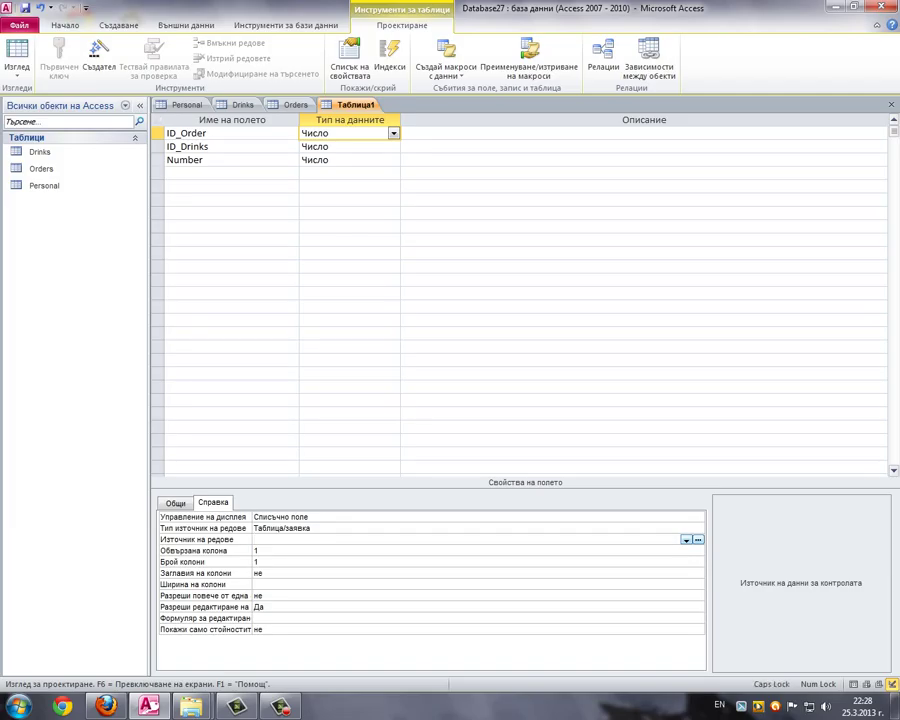
pyautogui.write('Orders')
pyautogui.press('Return')
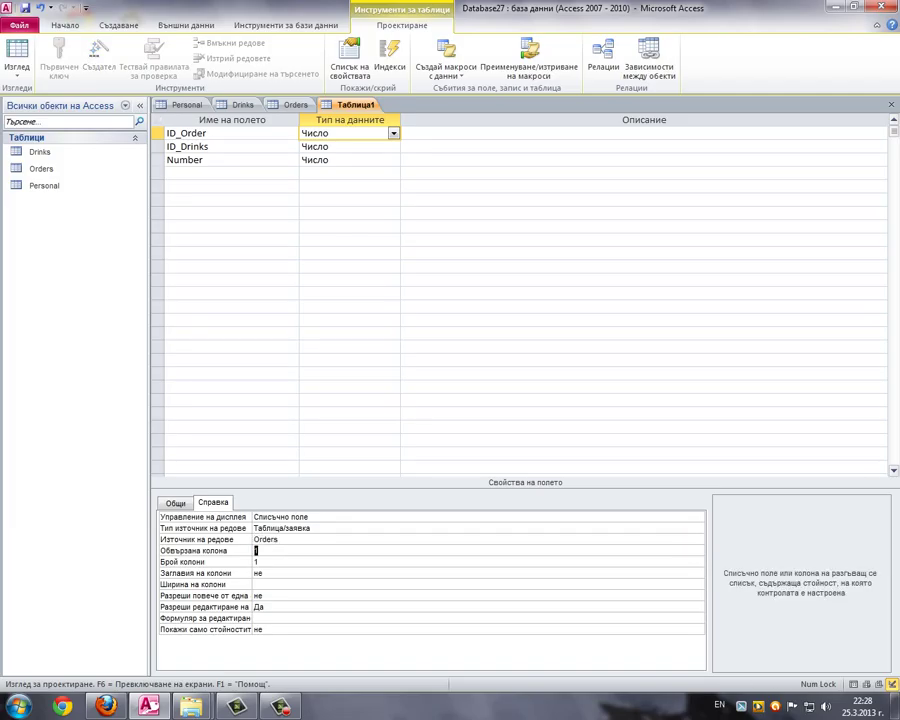
# - Make the ID_Drinks field's lookup a "Списъчно поле" with the Drinks table as its row source
pyautogui.click(350, 147)
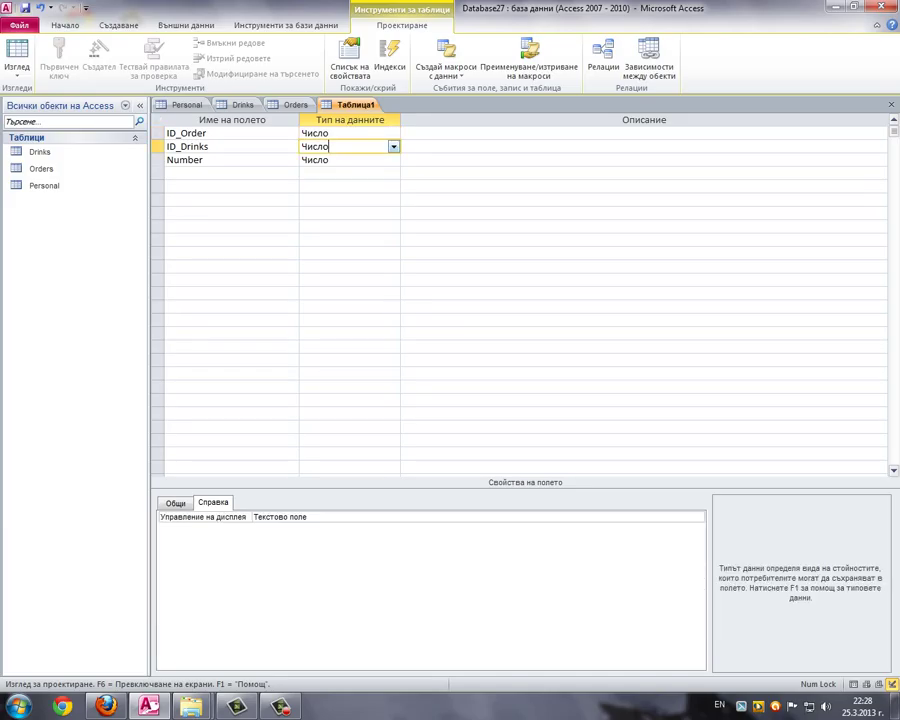
pyautogui.click(480, 517)
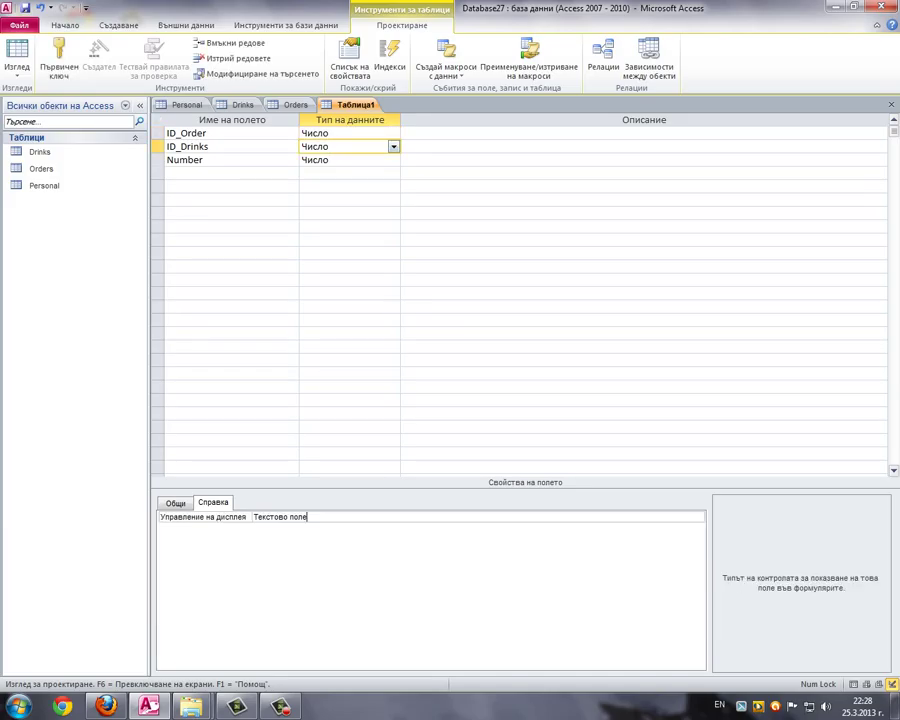
pyautogui.click(698, 517)
pyautogui.press('Return')
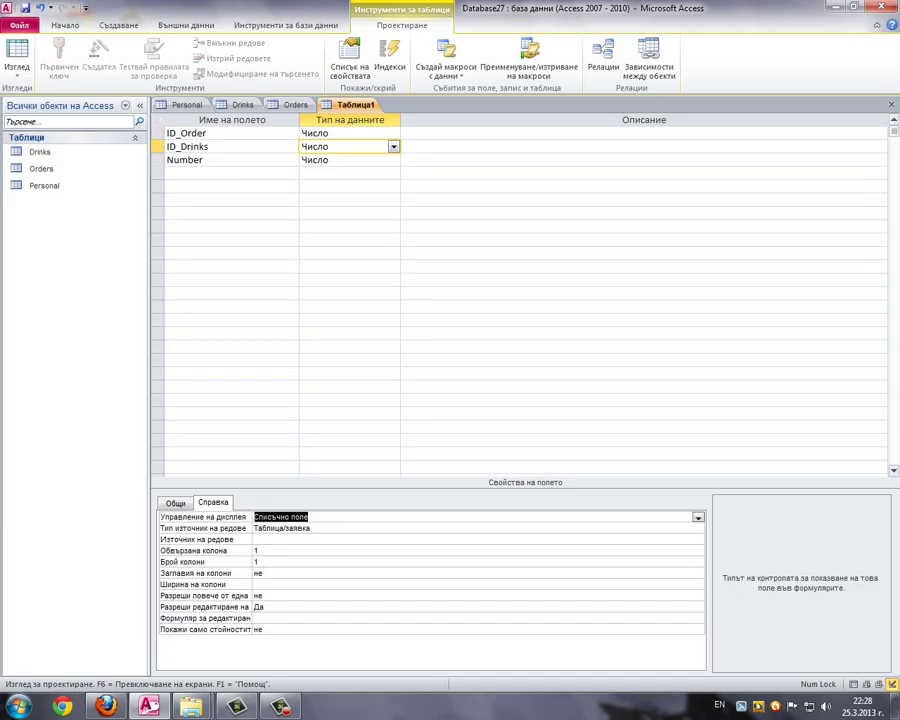
pyautogui.click(480, 540)
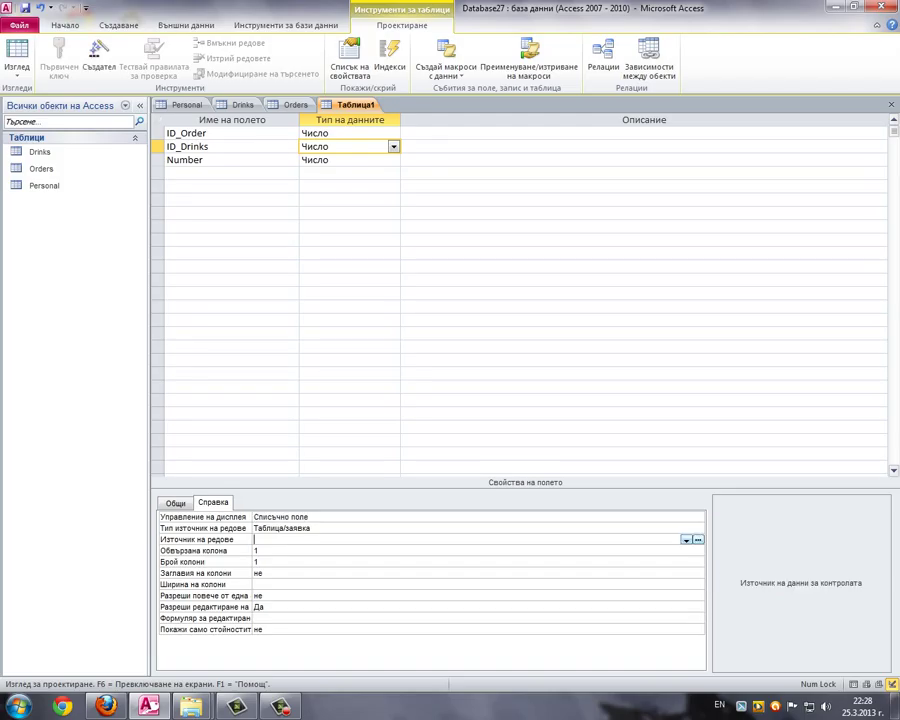
pyautogui.write('Drinks')
# - Save the table as Clients without defining a primary key, and close all open tables
pyautogui.click(345, 226)
pyautogui.rightClick(355, 104)
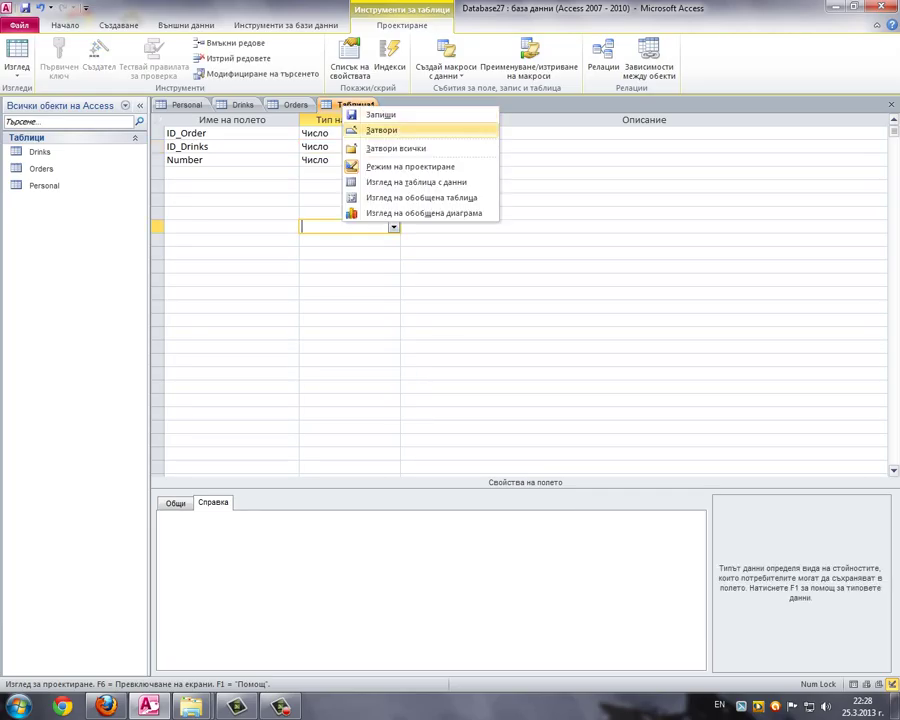
pyautogui.click(380, 114)
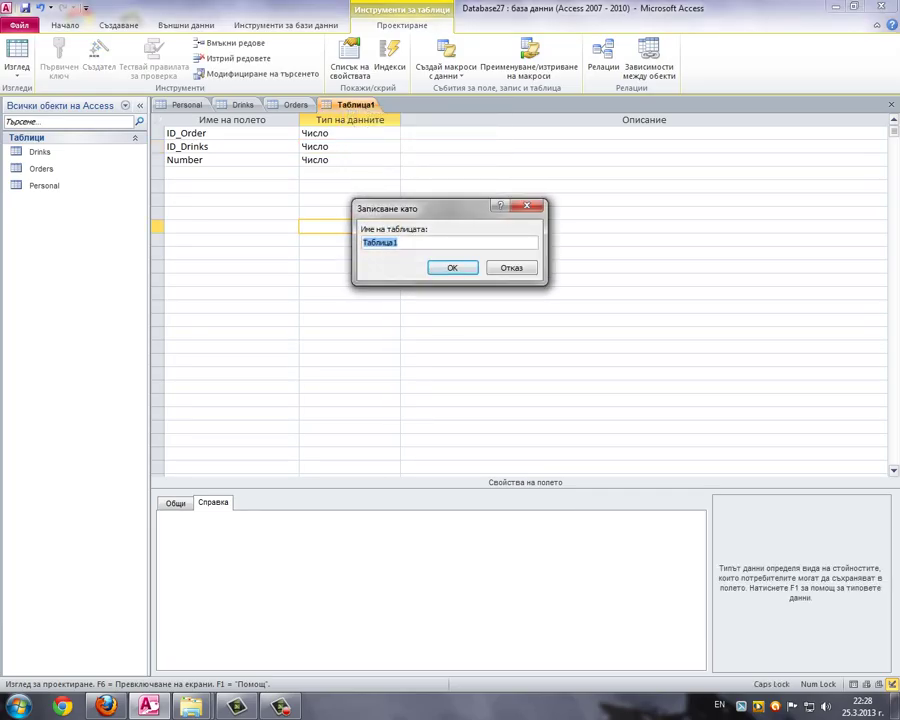
pyautogui.write('Clients')
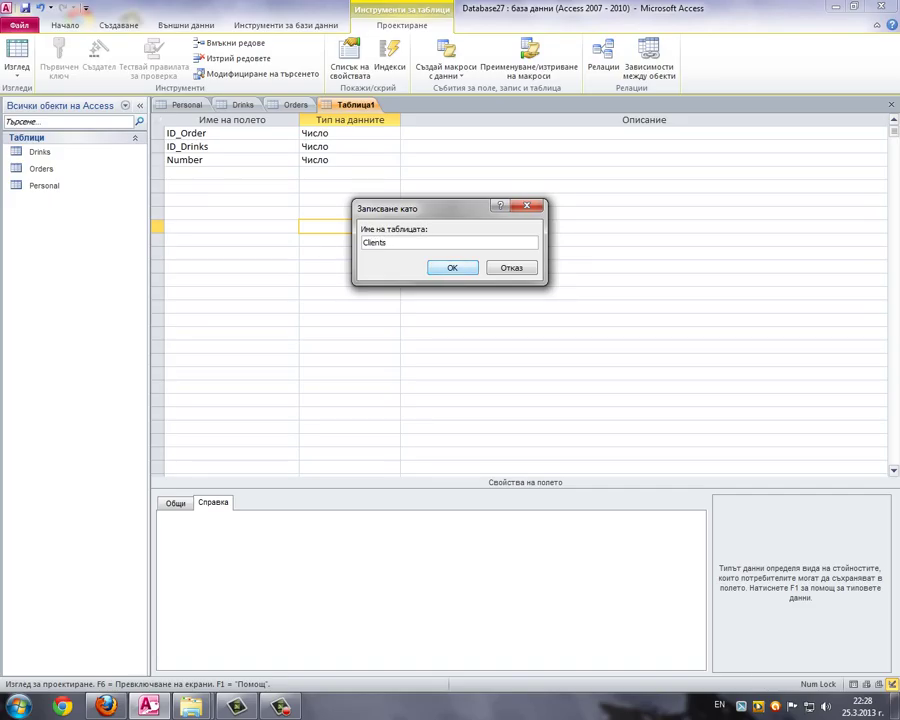
pyautogui.press('Return')
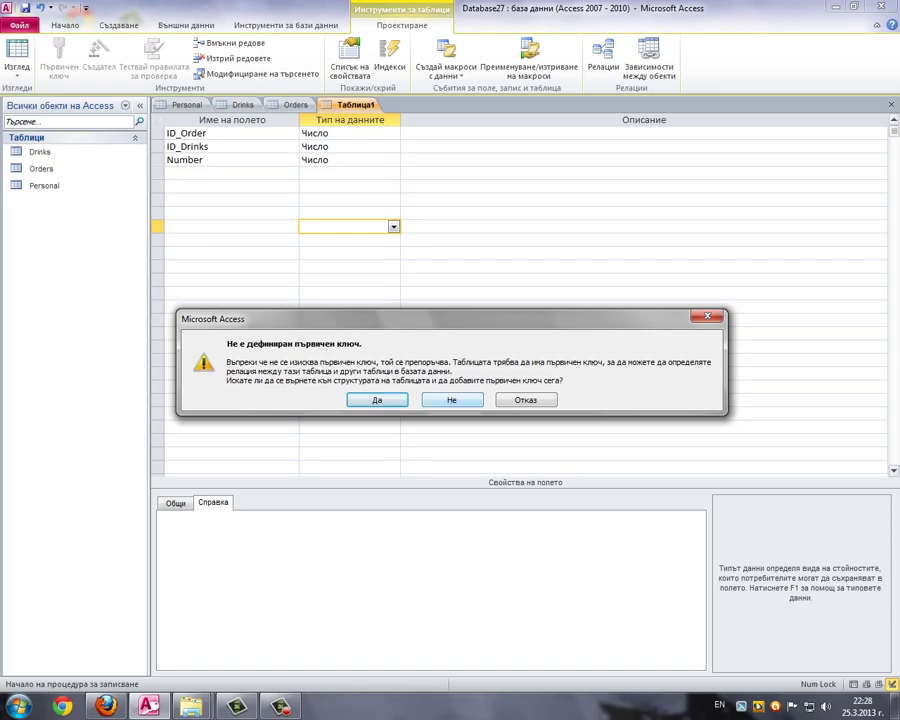
pyautogui.click(452, 400)
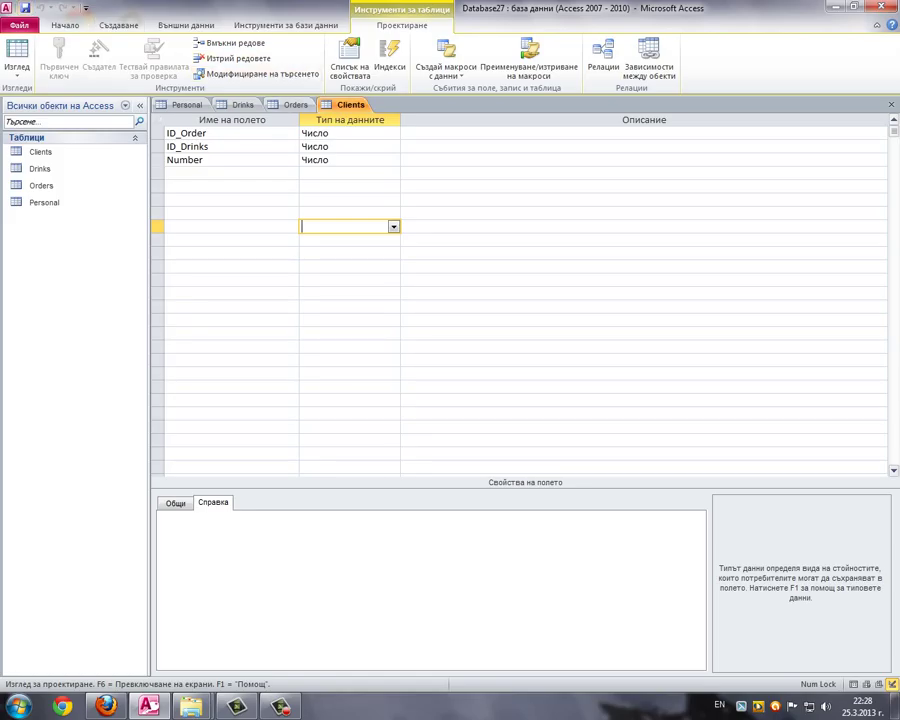
pyautogui.rightClick(324, 106)
pyautogui.click(372, 149)
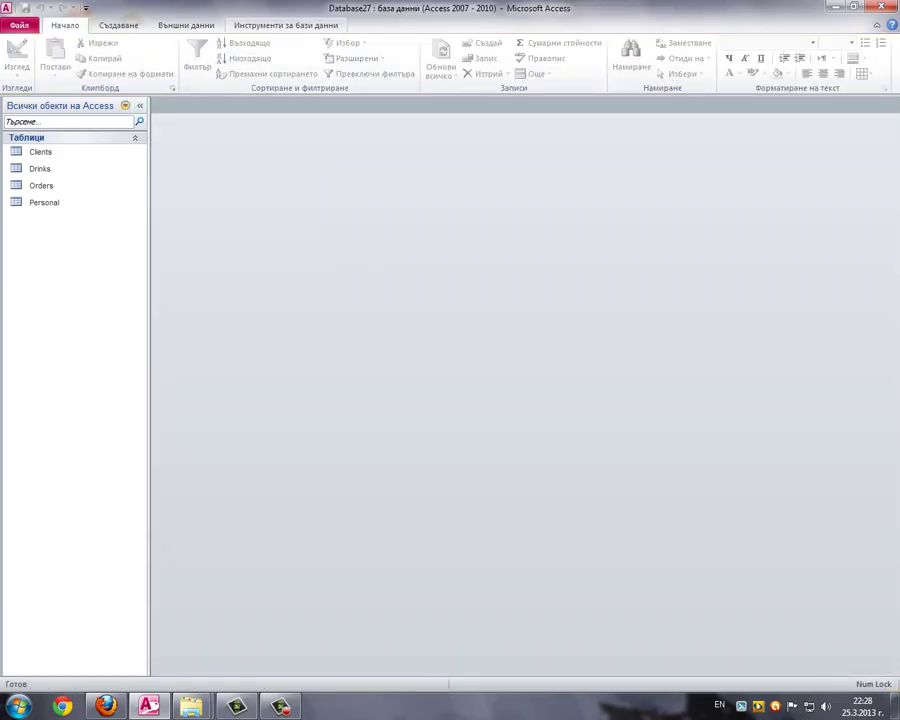
# - Open the database relationships layout and add the Drinks, Clients, Orders and Personal tables to it
pyautogui.click(285, 25)
pyautogui.click(193, 58)
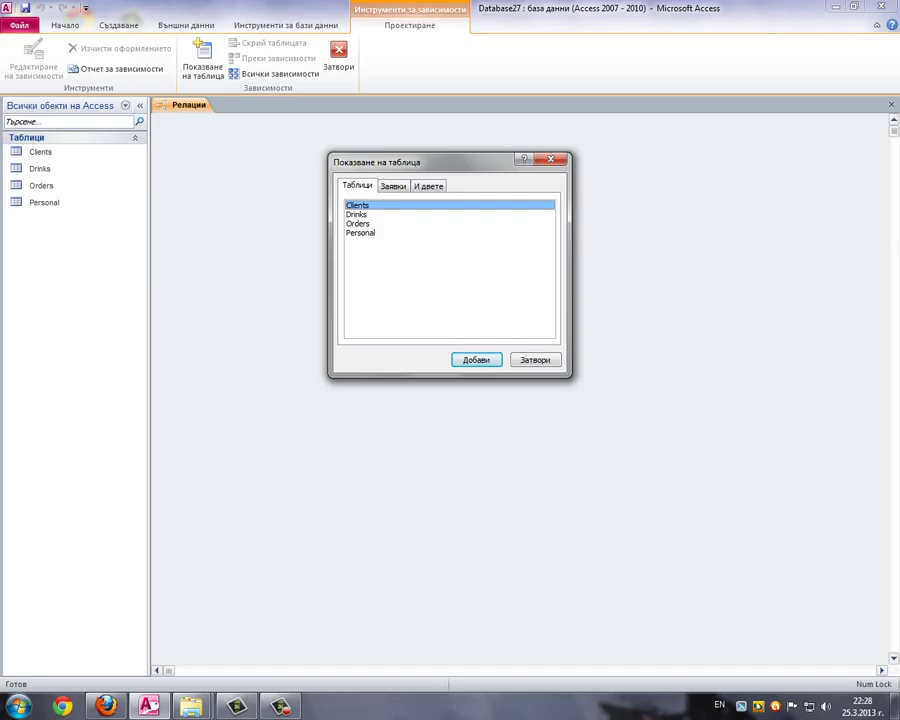
pyautogui.click(357, 215)
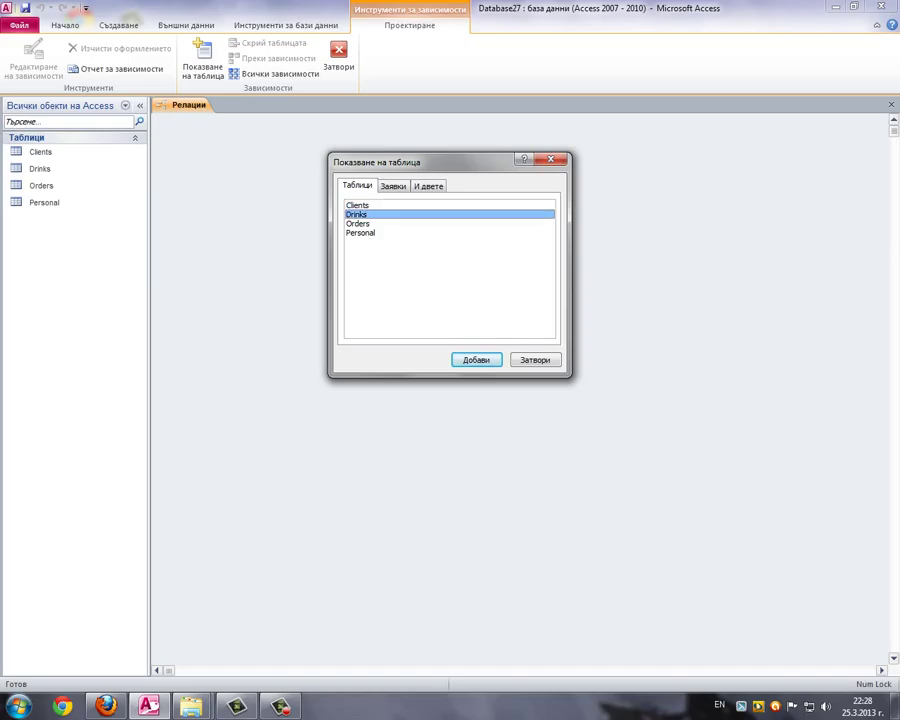
pyautogui.click(476, 360)
pyautogui.click(358, 205)
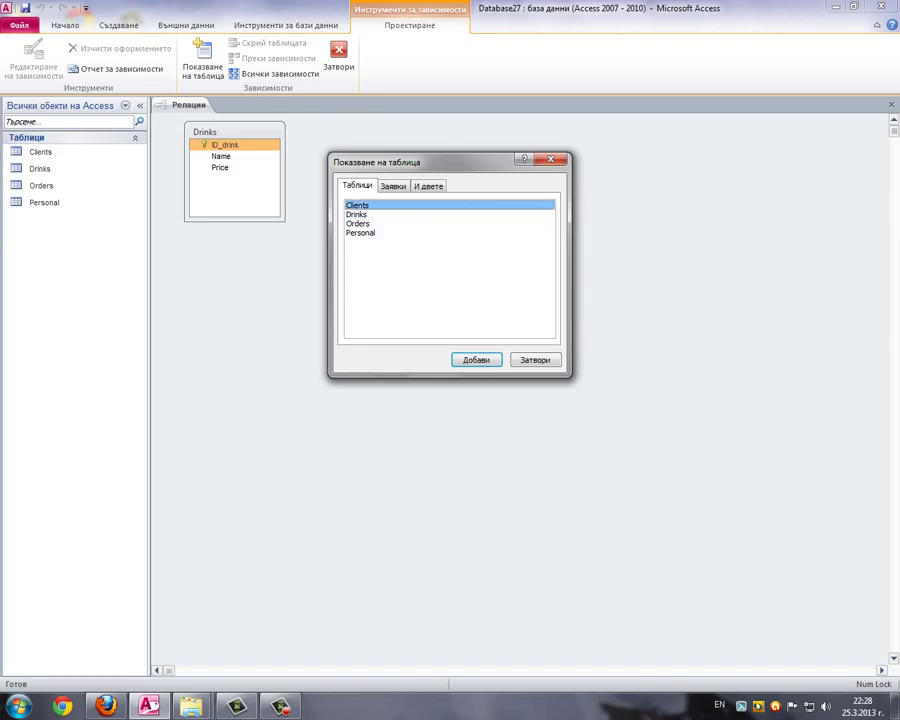
pyautogui.click(476, 360)
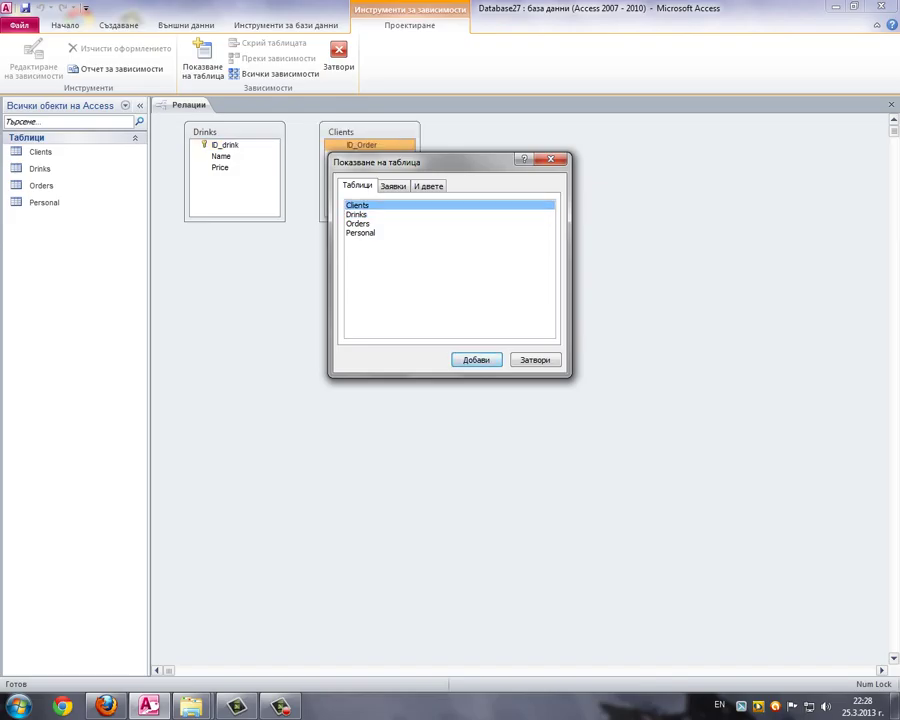
pyautogui.click(358, 224)
pyautogui.click(476, 360)
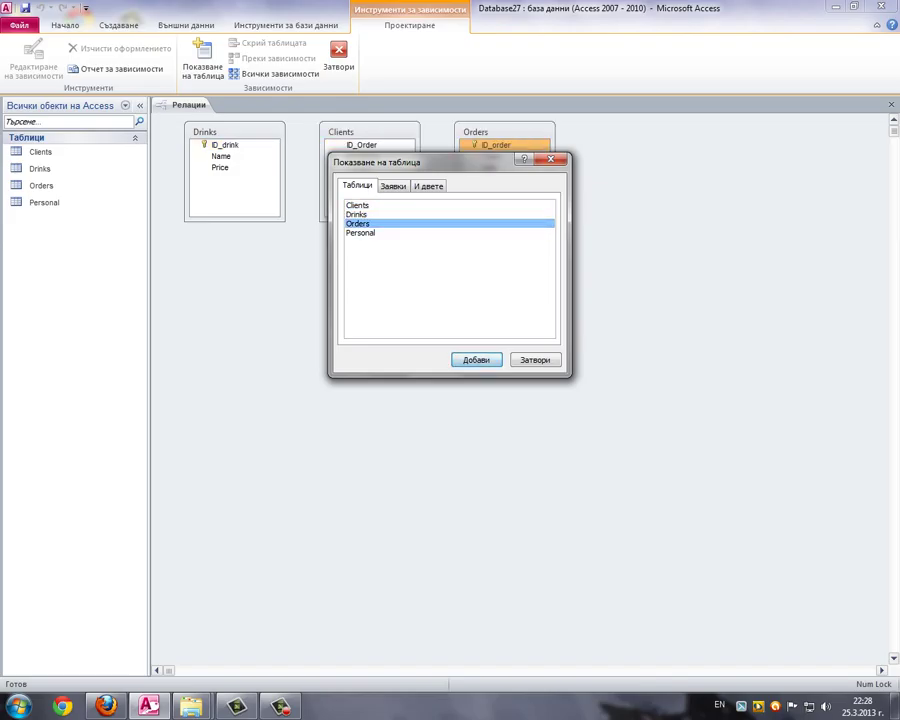
pyautogui.click(360, 233)
pyautogui.press('Return')
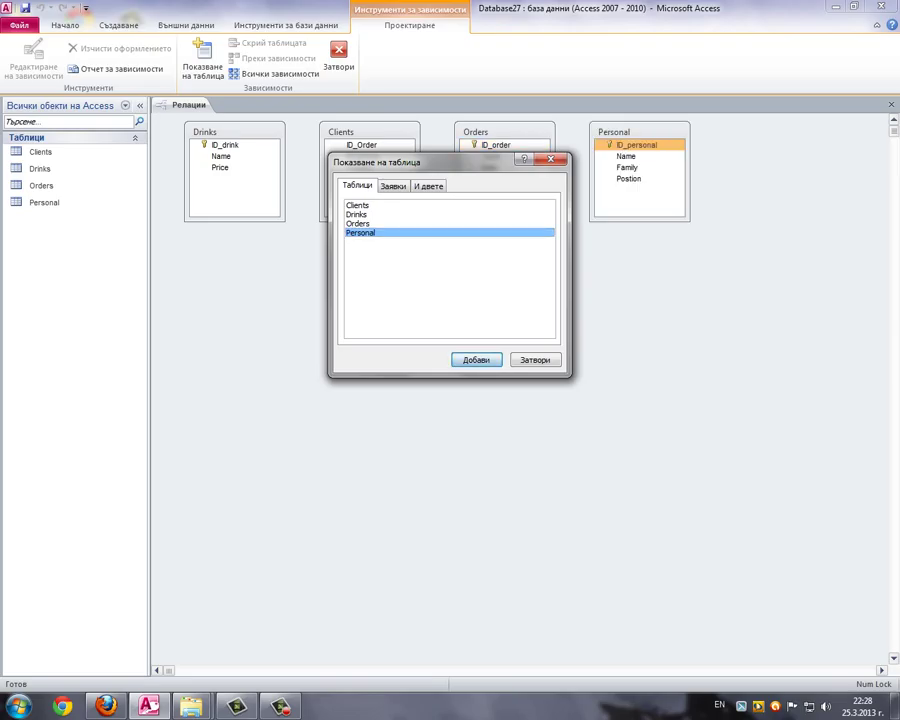
pyautogui.press('Escape')
# - Spread out the Drinks, Clients, Orders and Personal tables in the relationships layout, with Orders highest and Personal lowest
pyautogui.moveTo(220, 131); pyautogui.dragTo(242, 203)
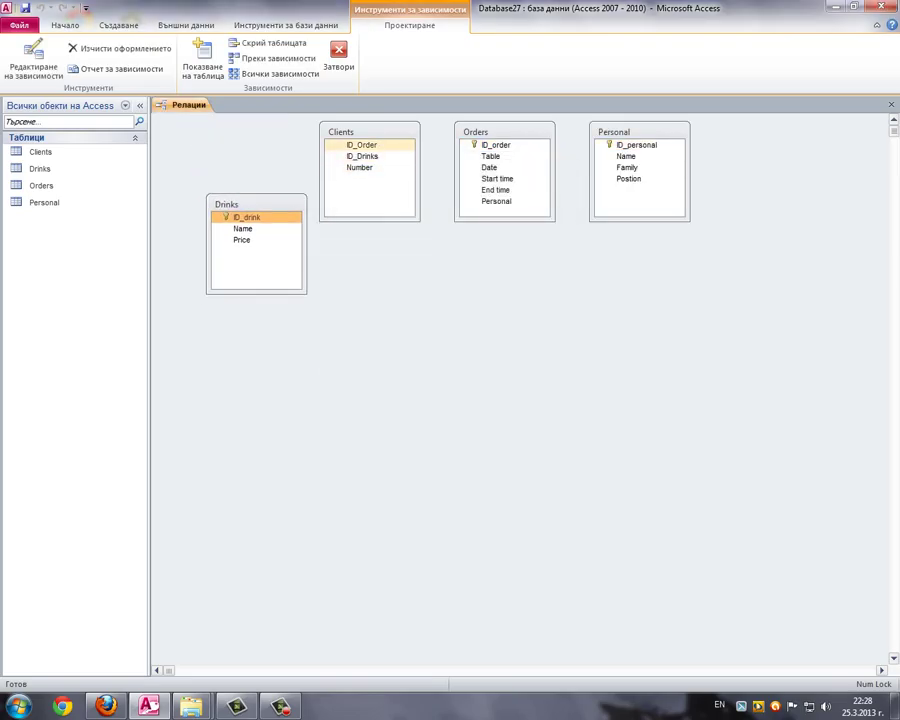
pyautogui.moveTo(355, 131); pyautogui.dragTo(380, 201)
pyautogui.moveTo(475, 131); pyautogui.dragTo(489, 138)
pyautogui.moveTo(614, 131); pyautogui.dragTo(634, 255)
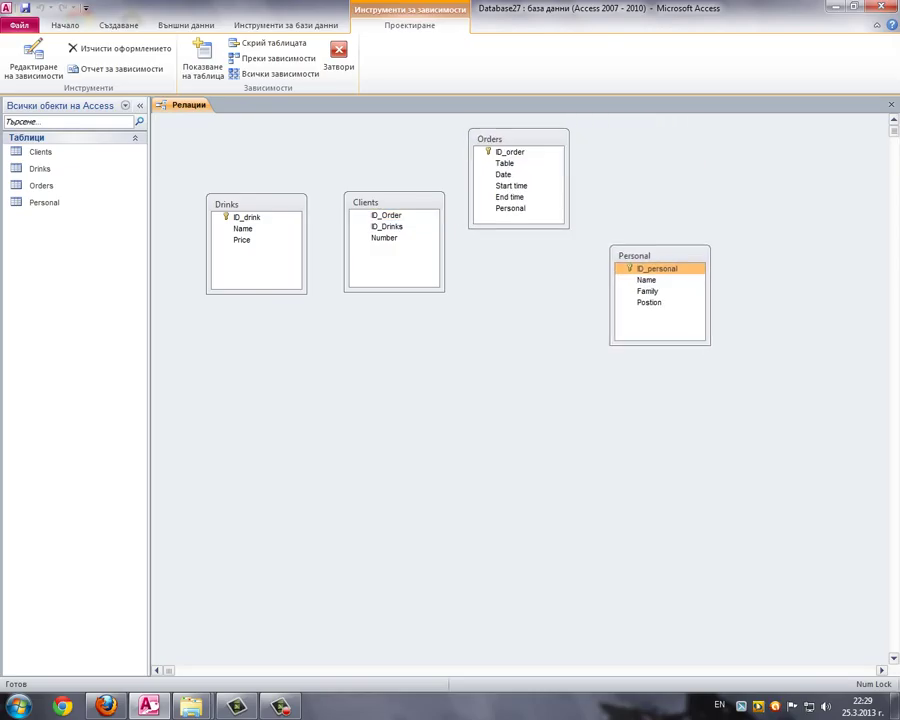
# - Relate ID_drink in Drinks to ID_Drinks in Clients with referential integrity enforced ("Поддържай целостта на данните")
pyautogui.click(247, 217)
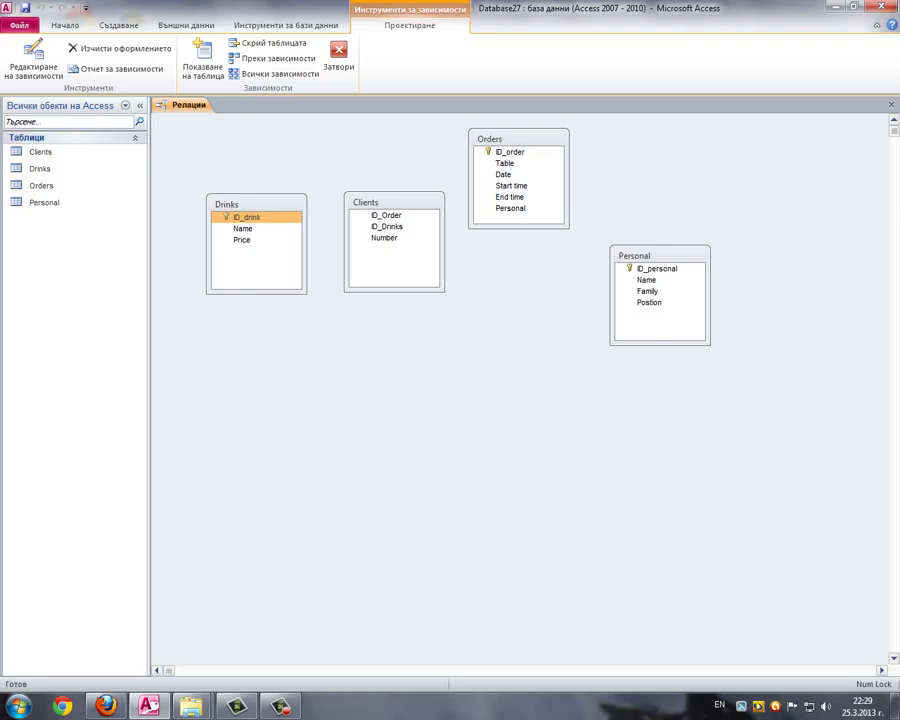
pyautogui.moveTo(250, 217); pyautogui.dragTo(387, 226)
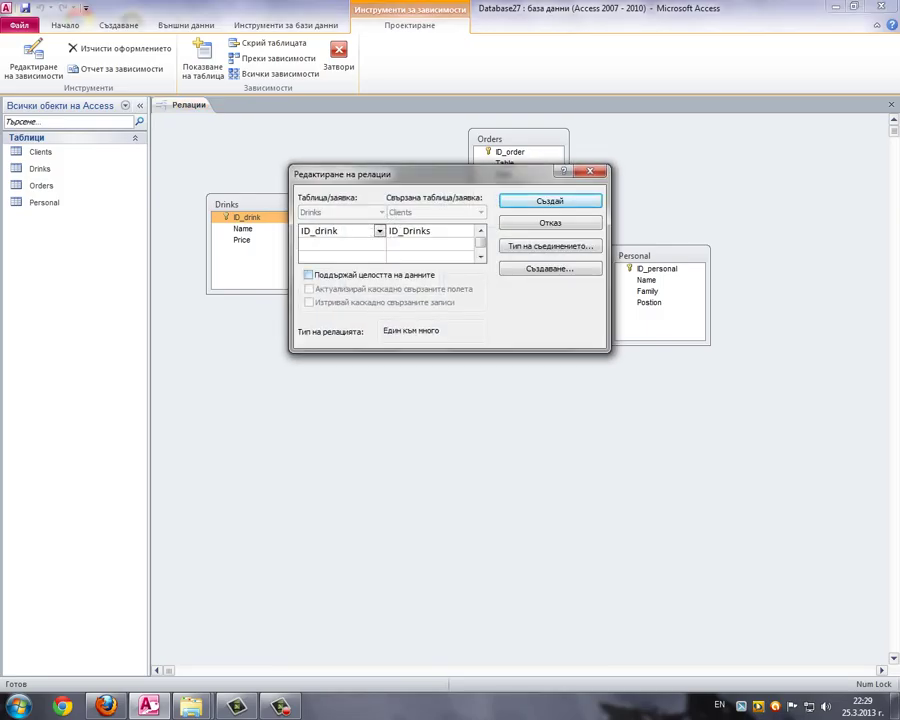
pyautogui.click(309, 275)
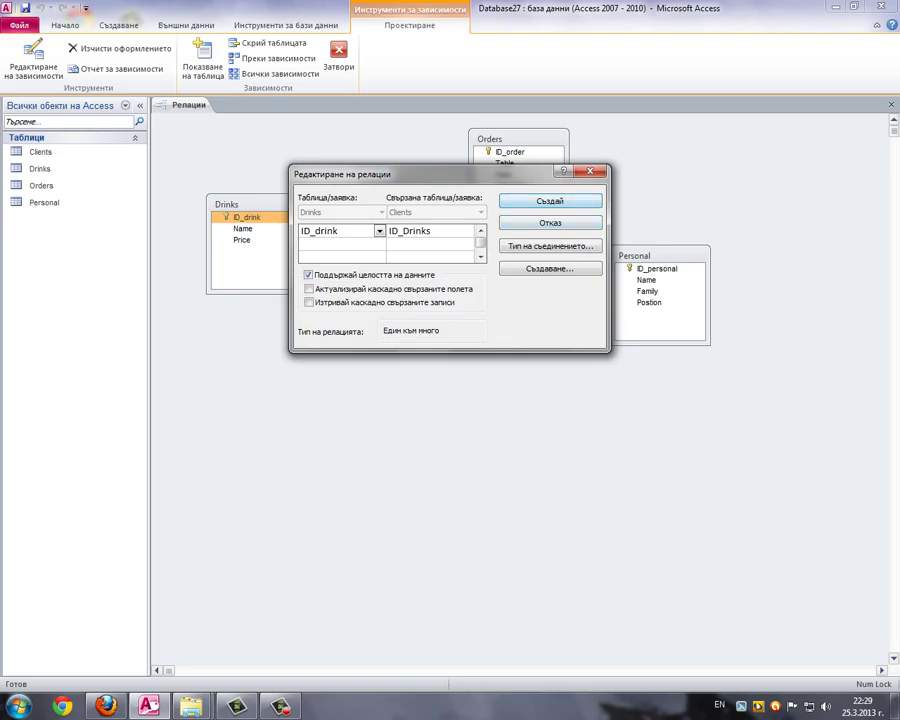
pyautogui.click(550, 201)
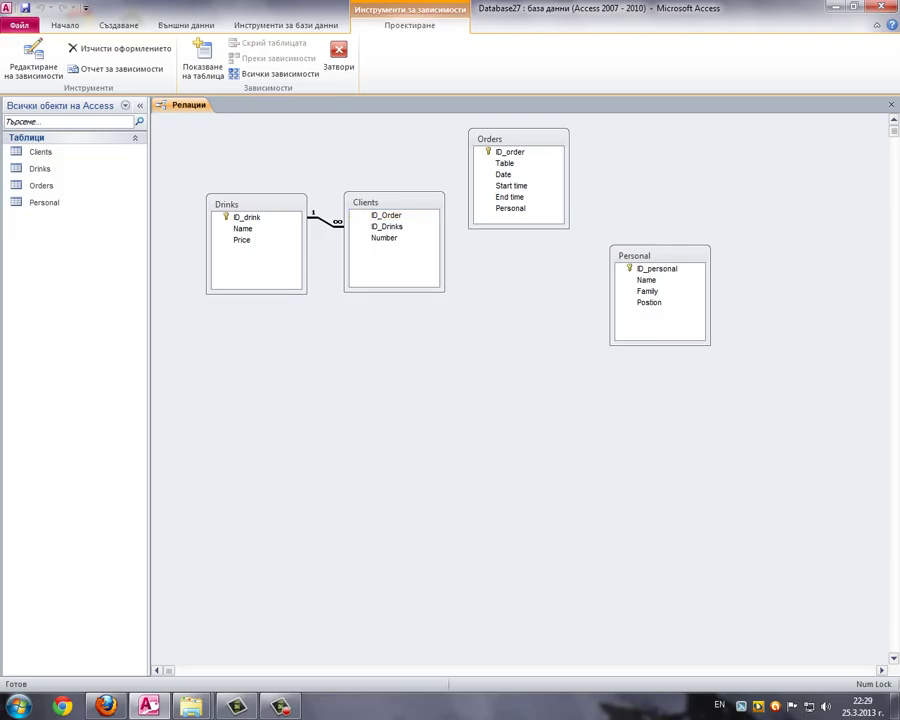
# - Relate ID_Order in Clients to ID_order in Orders with referential integrity enforced ("Поддържай целостта на данните")
pyautogui.click(387, 216)
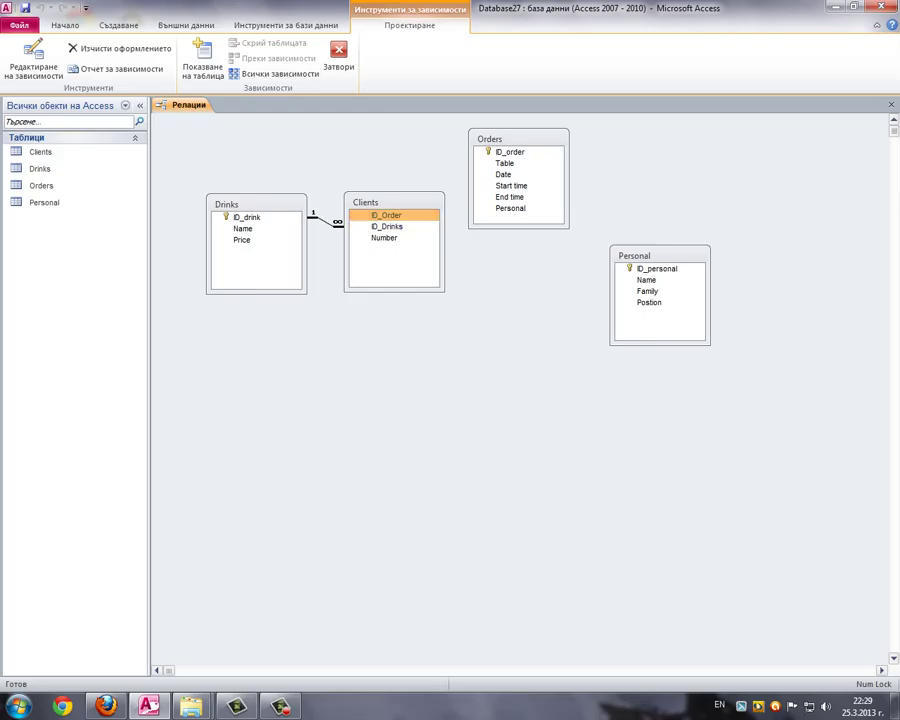
pyautogui.moveTo(387, 216); pyautogui.dragTo(510, 152)
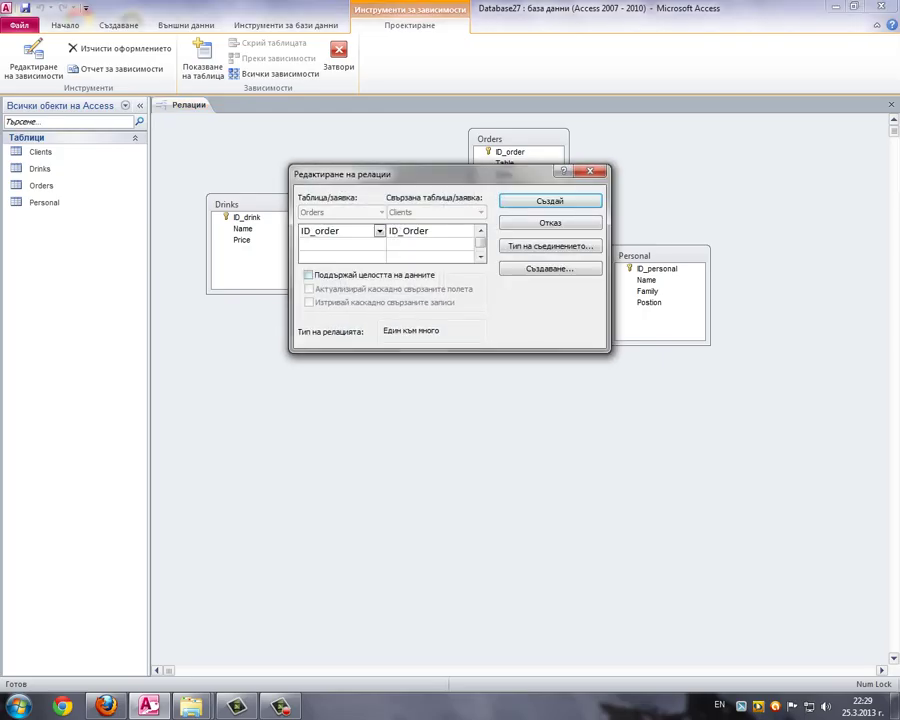
pyautogui.click(309, 275)
pyautogui.click(549, 204)
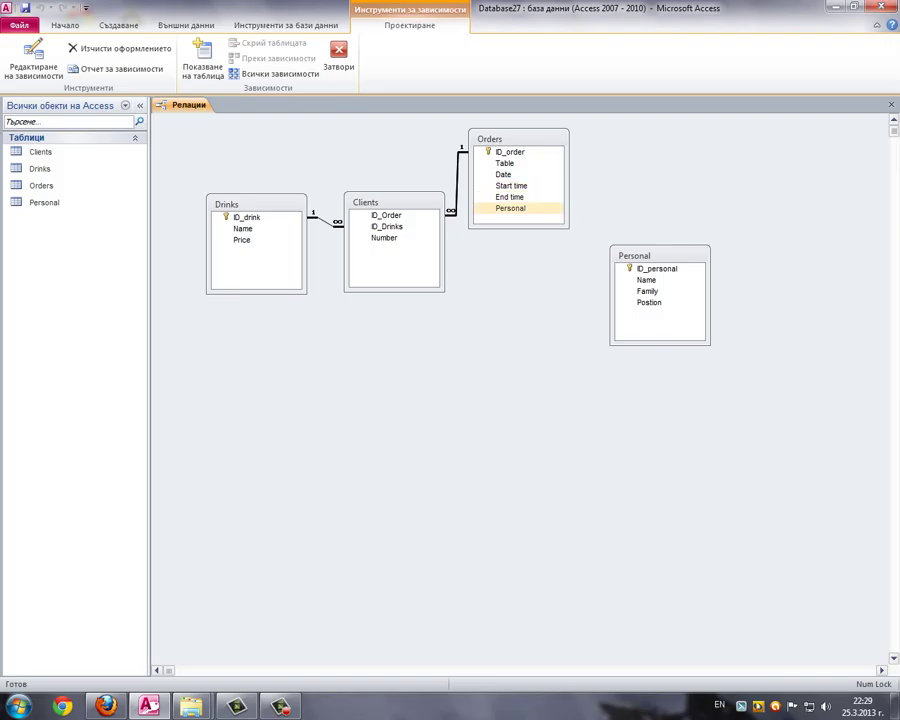
# - Relate the Personal field in Orders to ID_personal in Personal with referential integrity enforced ("Поддържай целостта на данните")
pyautogui.moveTo(511, 208); pyautogui.dragTo(656, 269)
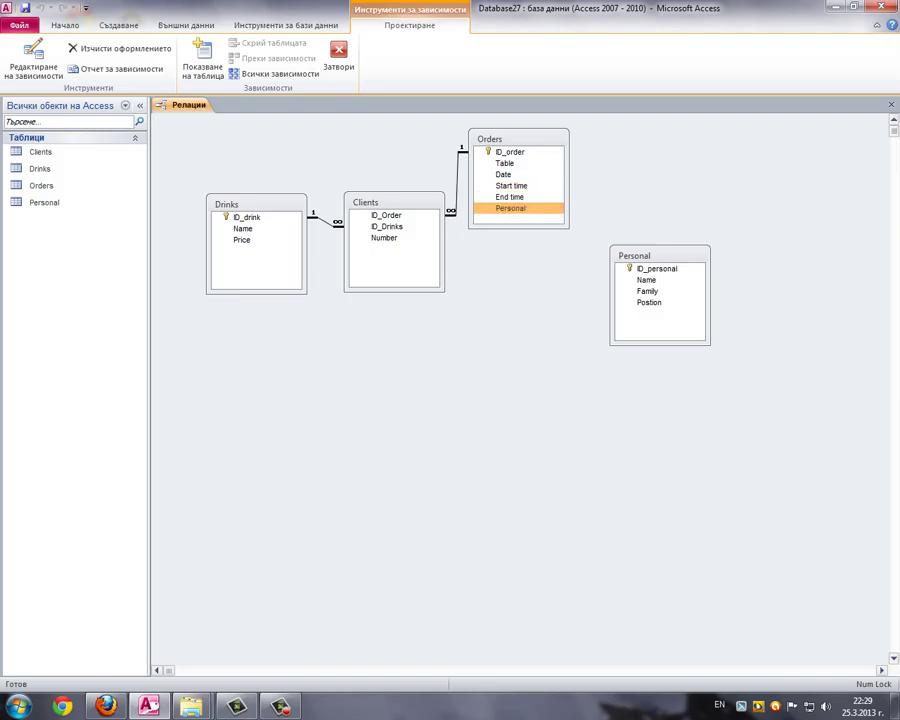
pyautogui.moveTo(518, 208); pyautogui.dragTo(656, 268)
pyautogui.click(308, 274)
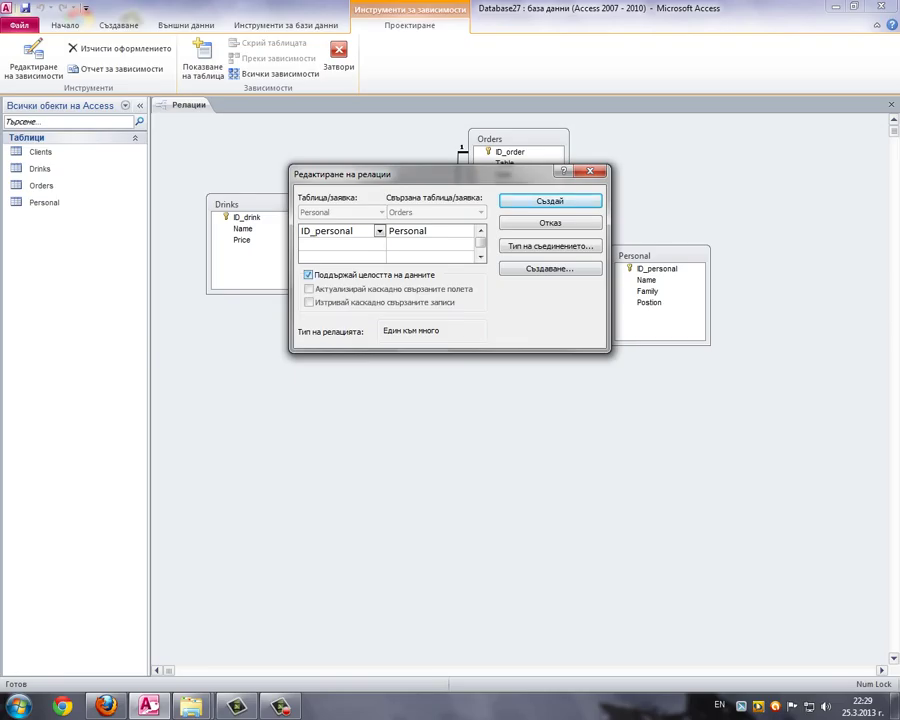
pyautogui.click(550, 200)
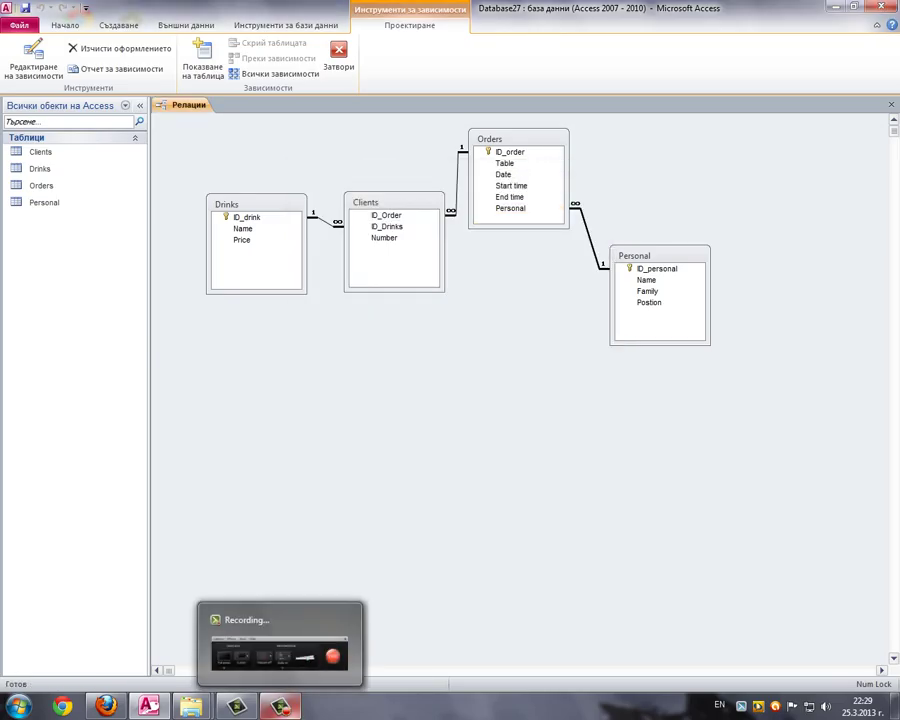
pyautogui.click(281, 706)
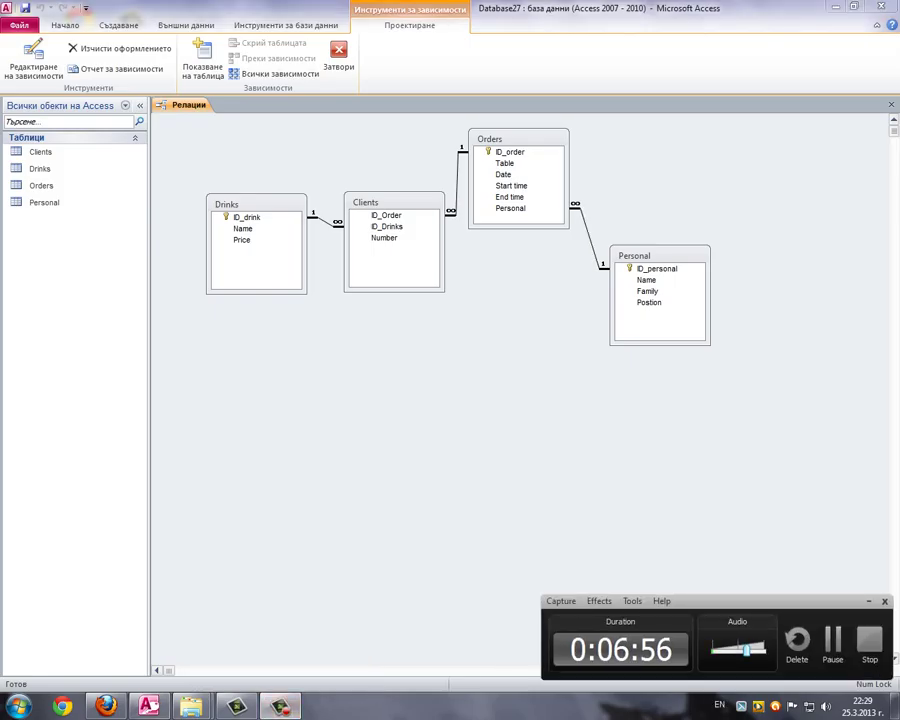